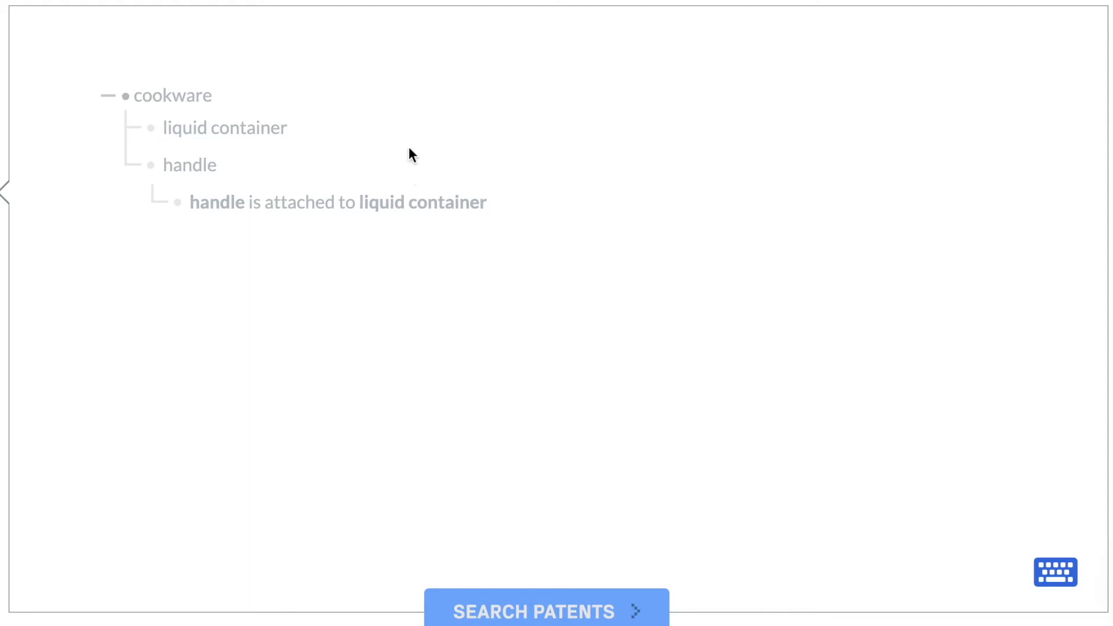
- Open the keyboard commands reference and start editing the placeholder root item of a new graph
left_click(1056, 579)
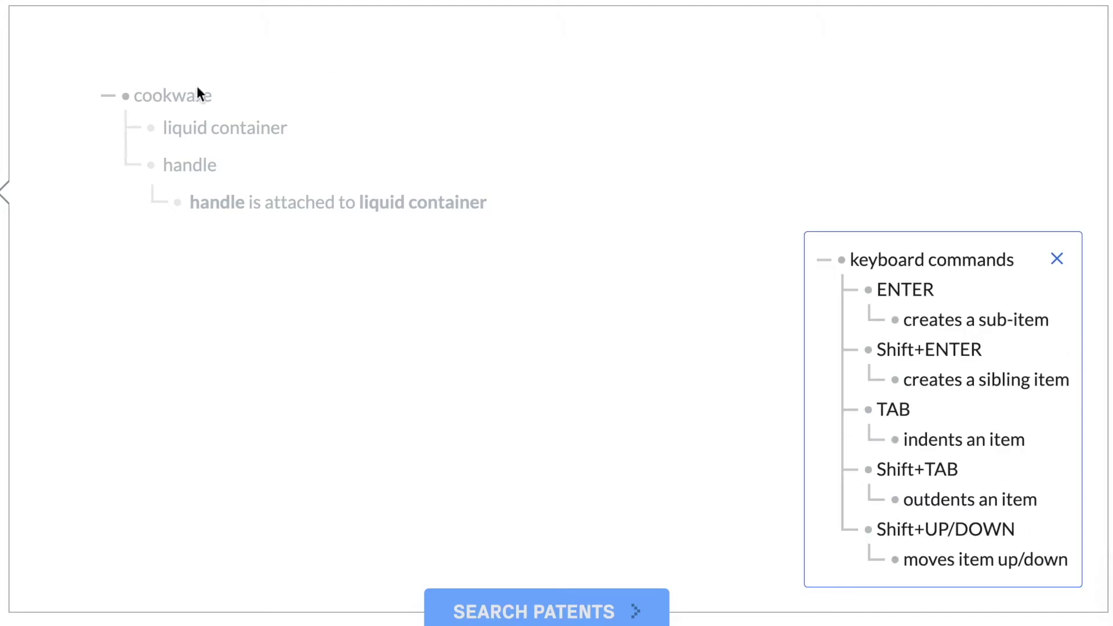
left_click(181, 99)
- Name the root feature 'vehicle seat', correcting the typos
type("vechi")
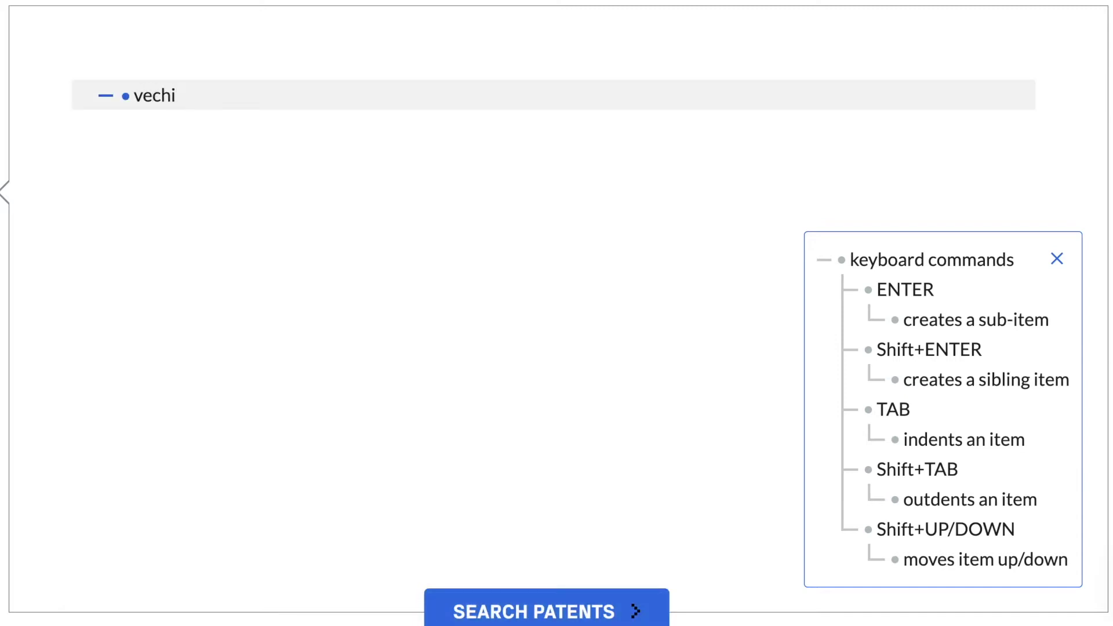
key("BackSpace")
key("BackSpace")
key("BackSpace")
type("hc")
key("BackSpace")
type("icle seat")
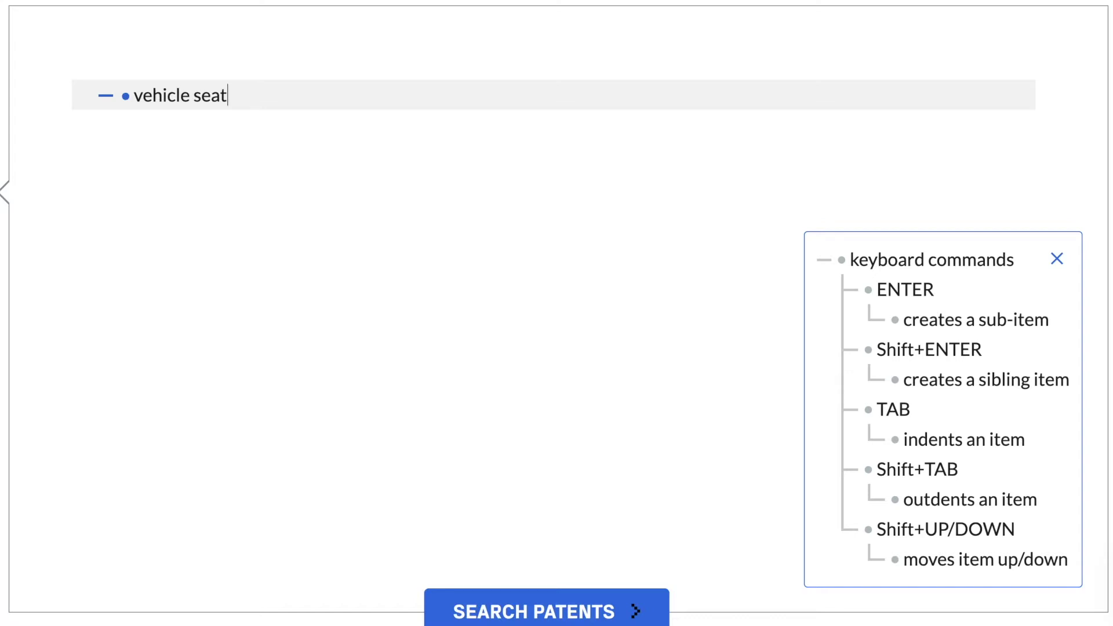
- Add 'seat portion' as the first sub-feature of vehicle seat, with an empty sibling row after it
key("Return")
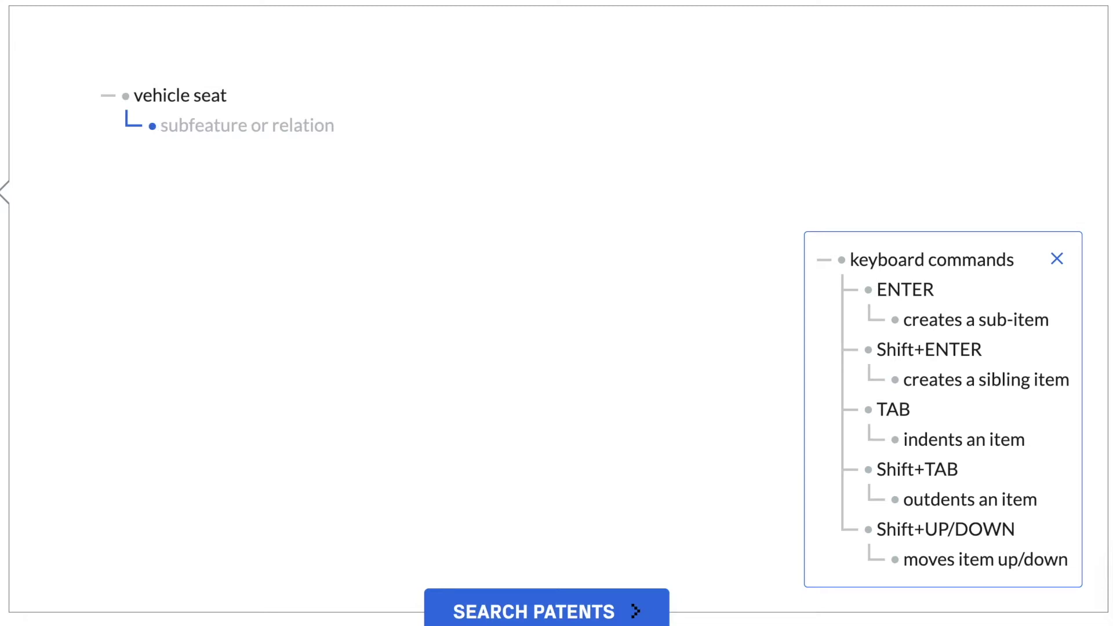
type("seat po")
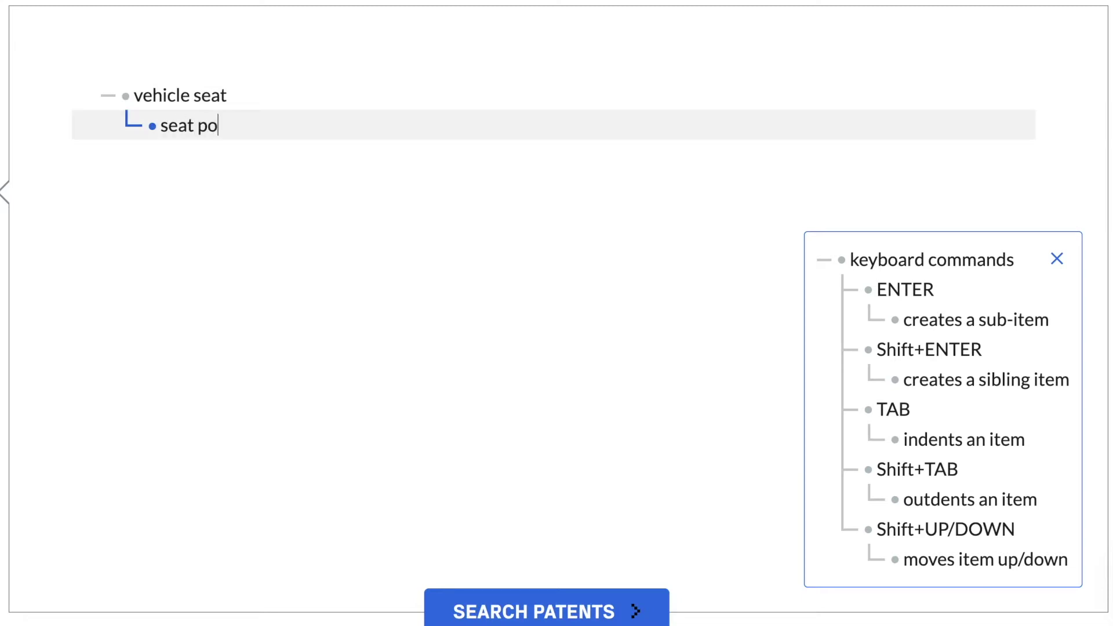
type("rtion")
key("shift+Return")
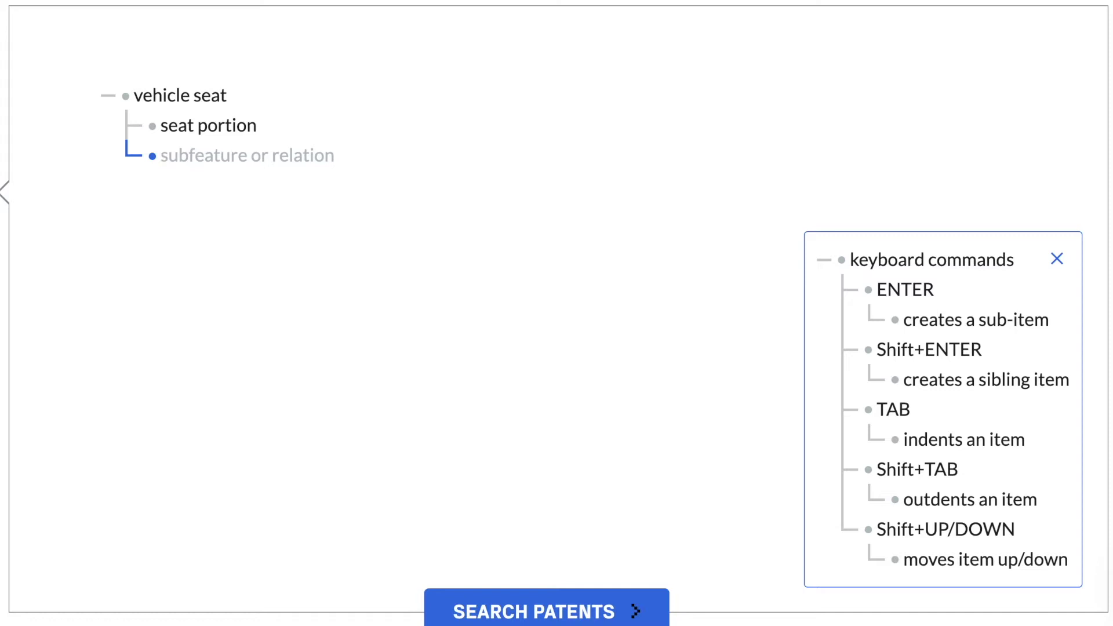
- Enter 'backrest' beside seat portion under vehicle seat, with an empty sub-item beneath it
type("backrest")
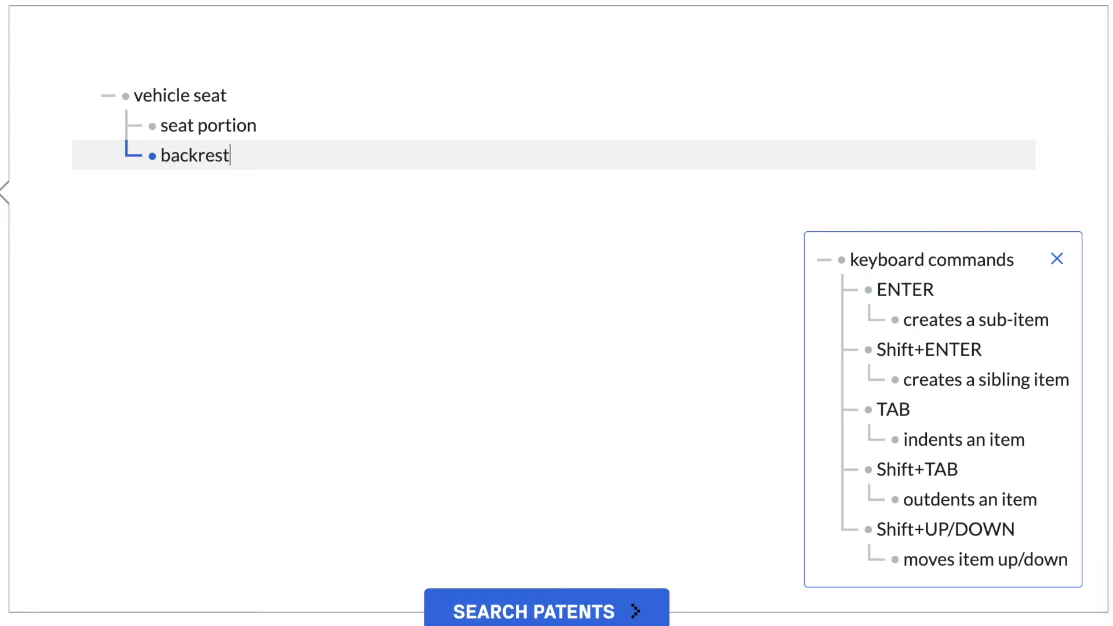
key("Tab")
key("shift+Tab")
key("shift+Tab")
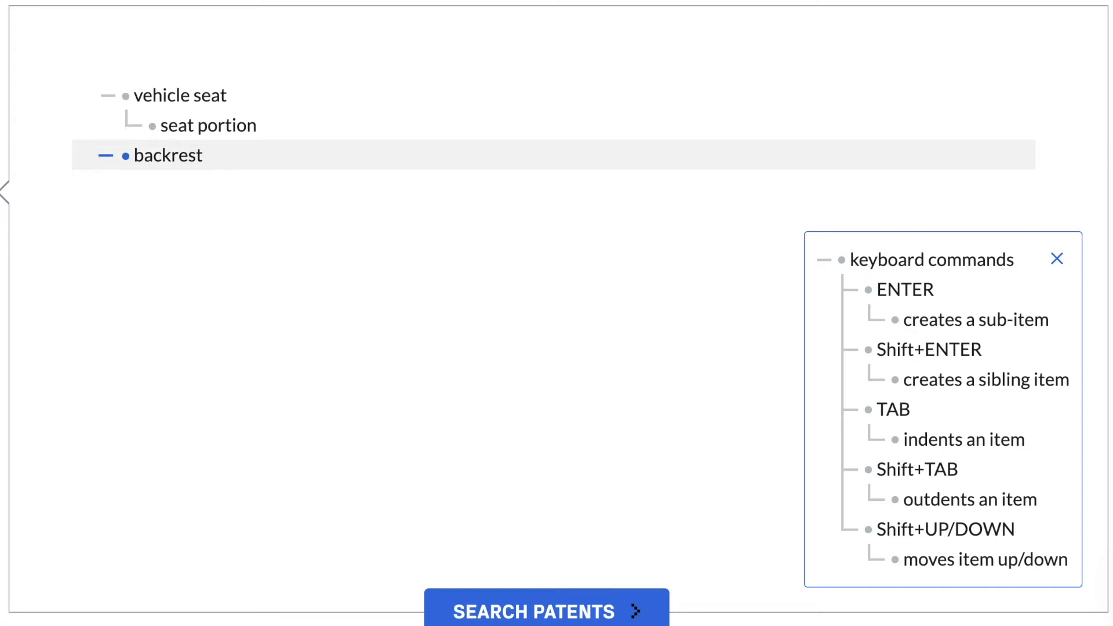
key("Tab")
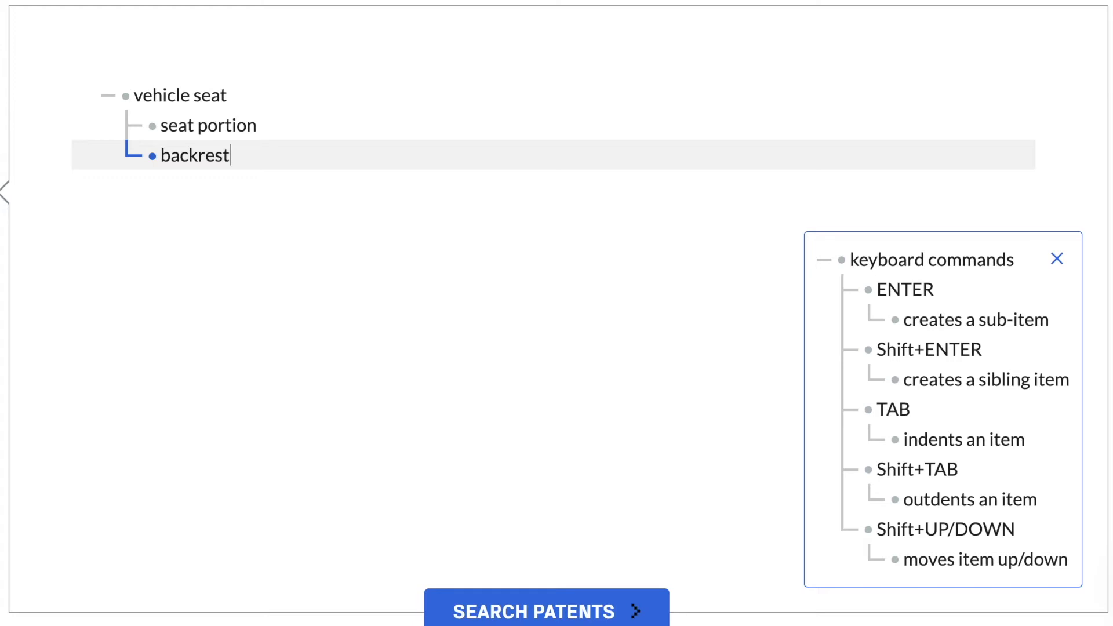
key("Return")
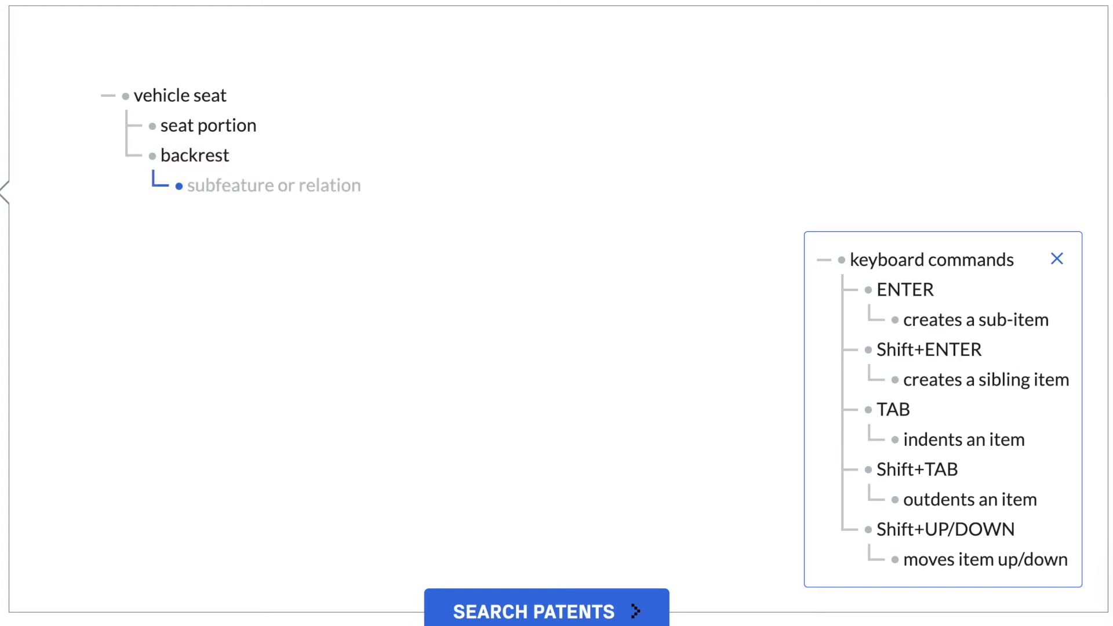
- Enter 'cushion' under backrest, then add an empty sub-item under seat portion
type("cu")
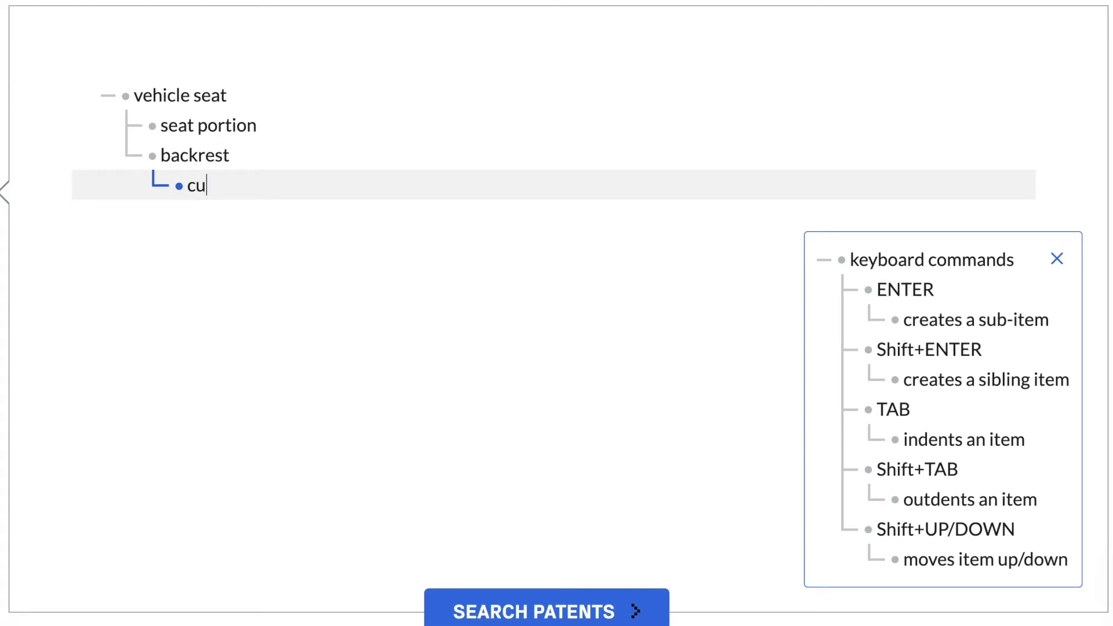
type("shion")
key("Up")
key("Up")
key("Up")
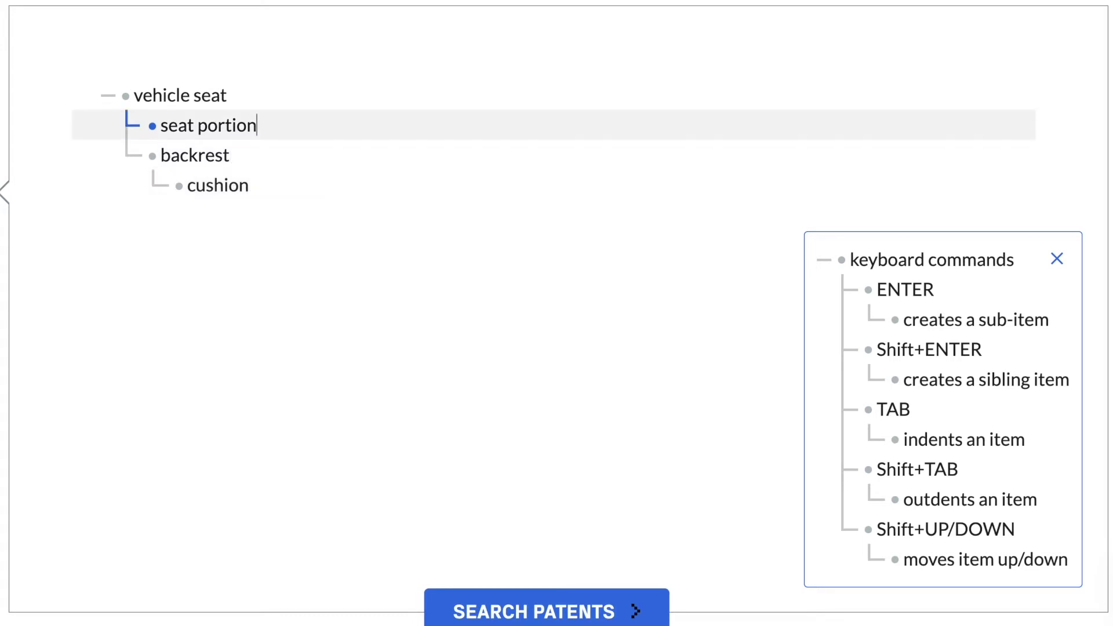
key("Down")
key("Down")
key("Down")
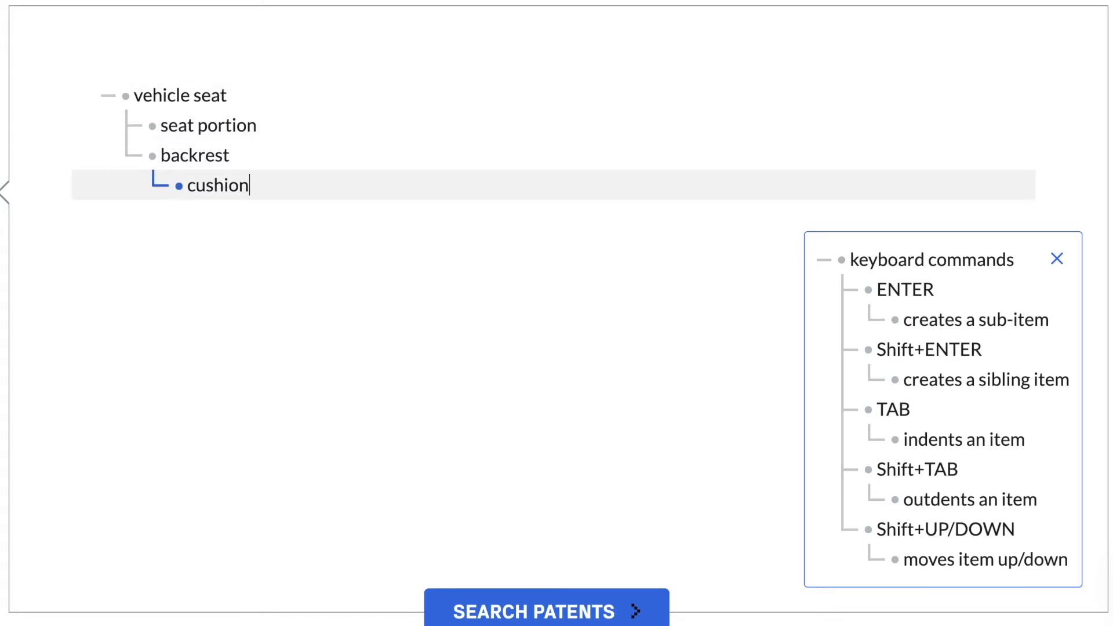
key("Up")
key("Up")
key("Up")
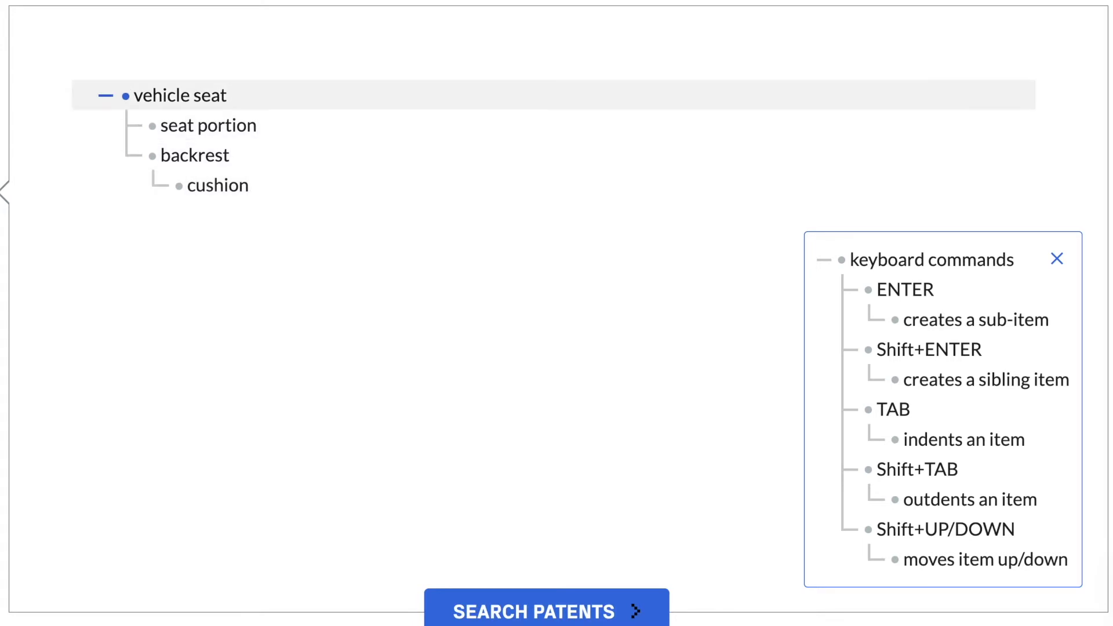
key("Down")
key("Down")
key("Down")
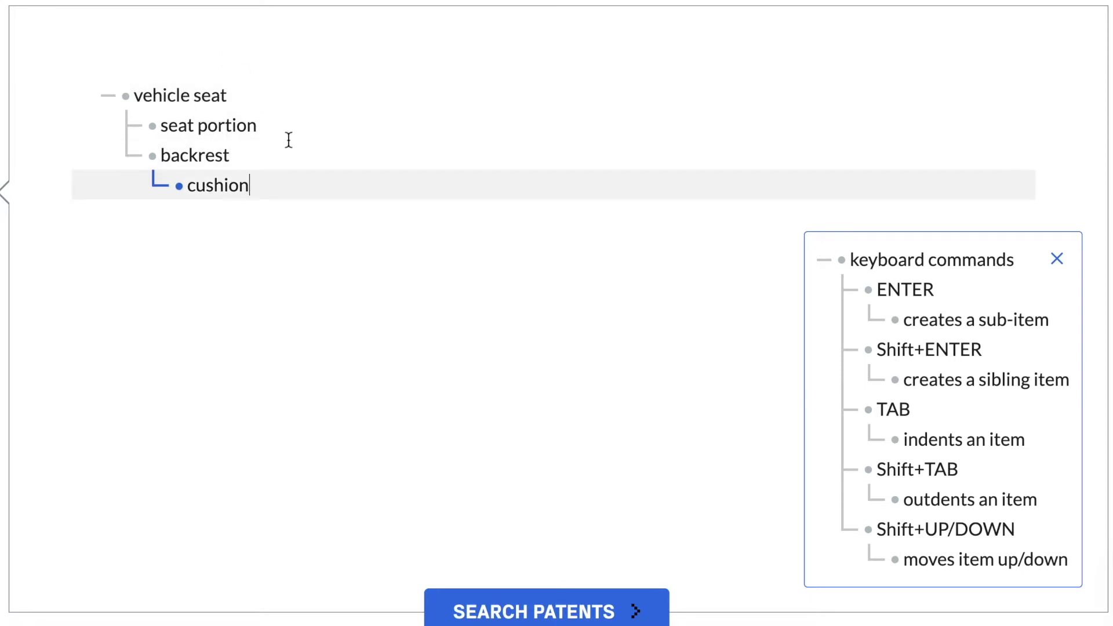
left_click(273, 127)
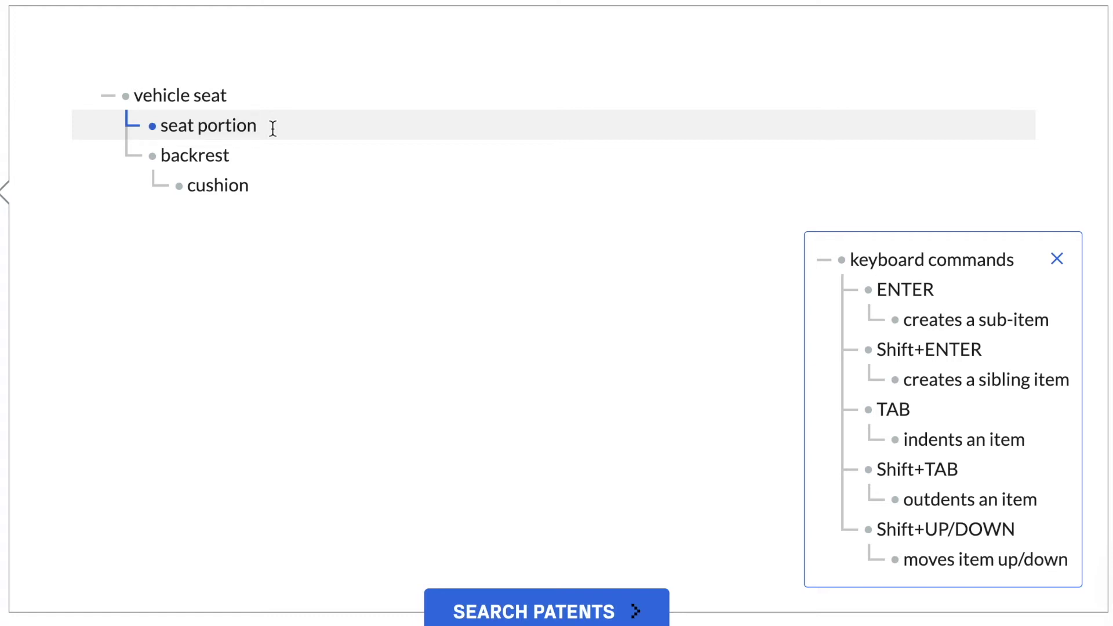
key("Return")
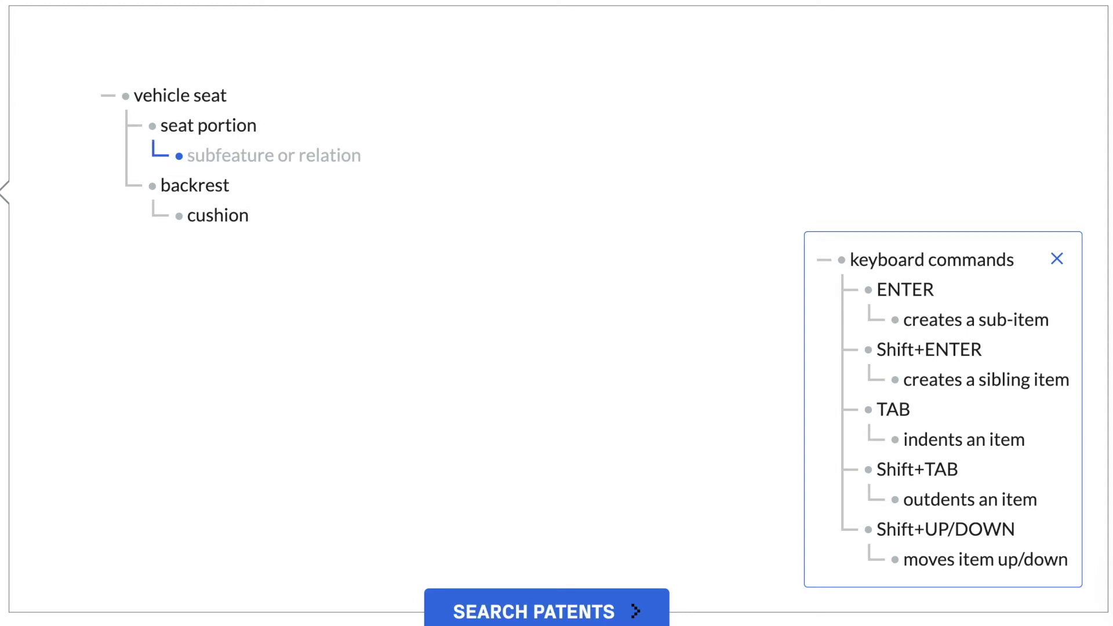
- Name seat portion's sub-feature 'ventilation system' and add an empty sub-item beneath it
type("ven")
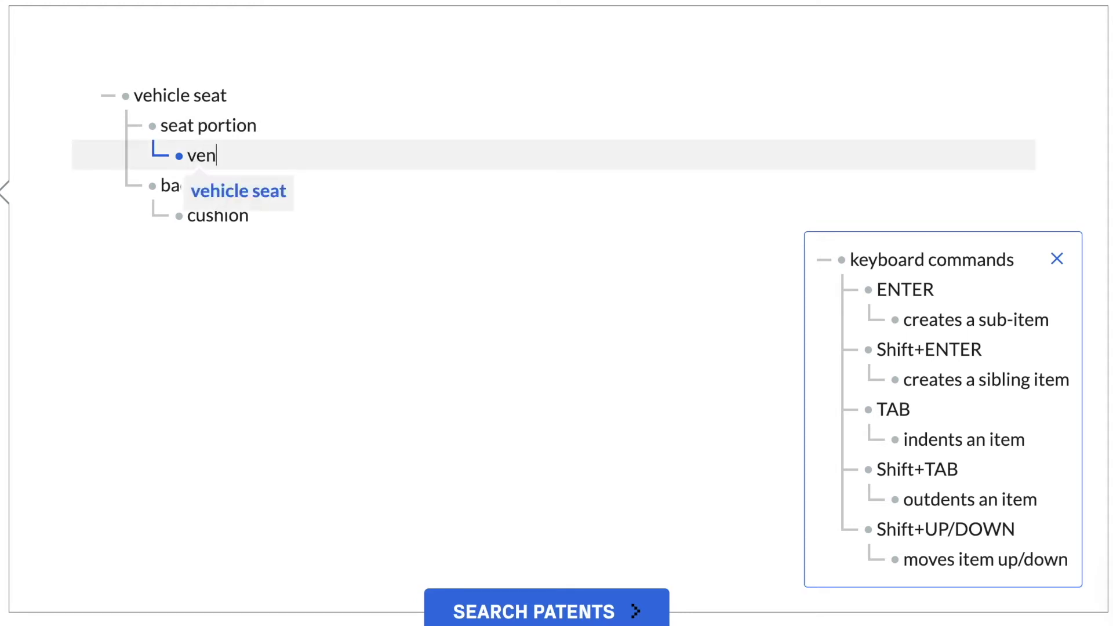
type("tilation sys")
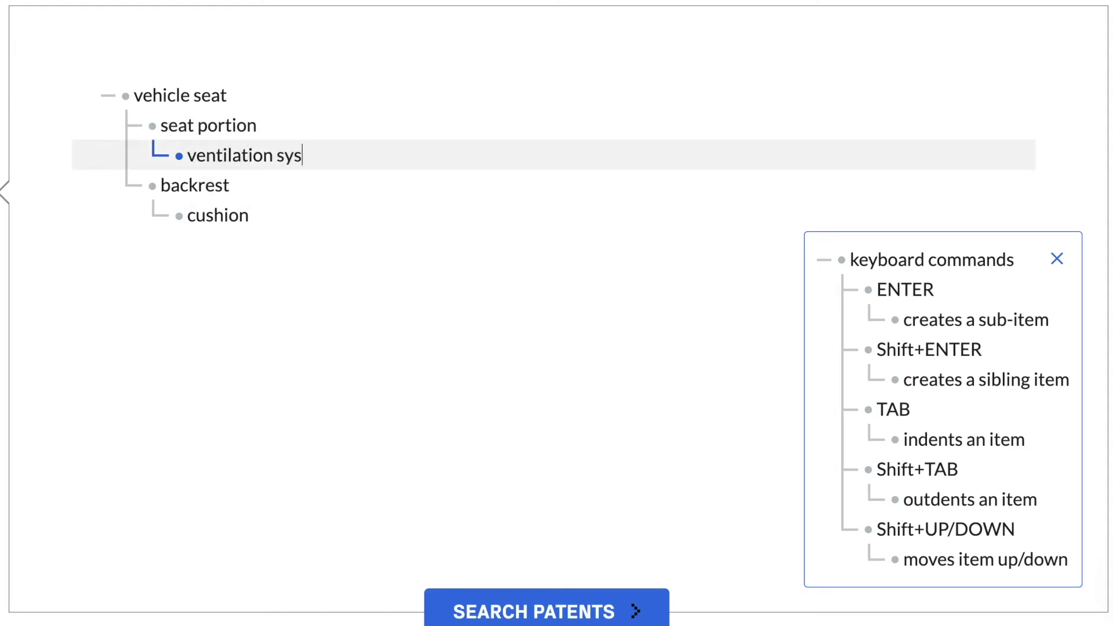
type("tem")
left_click(229, 184)
left_click(248, 215)
left_click(229, 185)
left_click(334, 155)
left_click(256, 126)
left_click(228, 95)
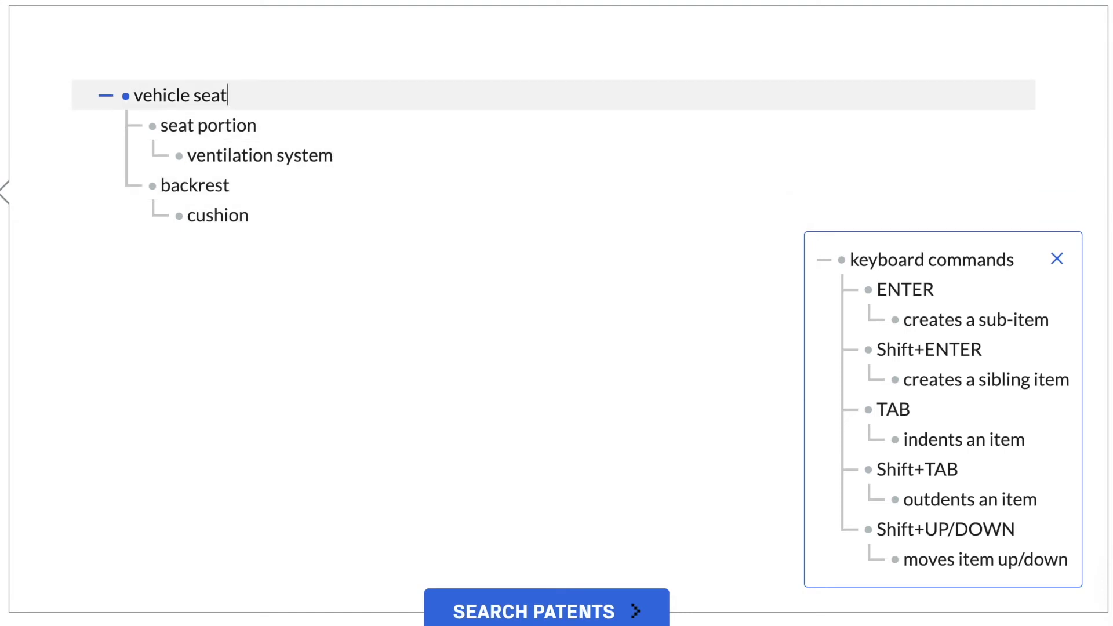
left_click(256, 125)
left_click(333, 155)
left_click(229, 185)
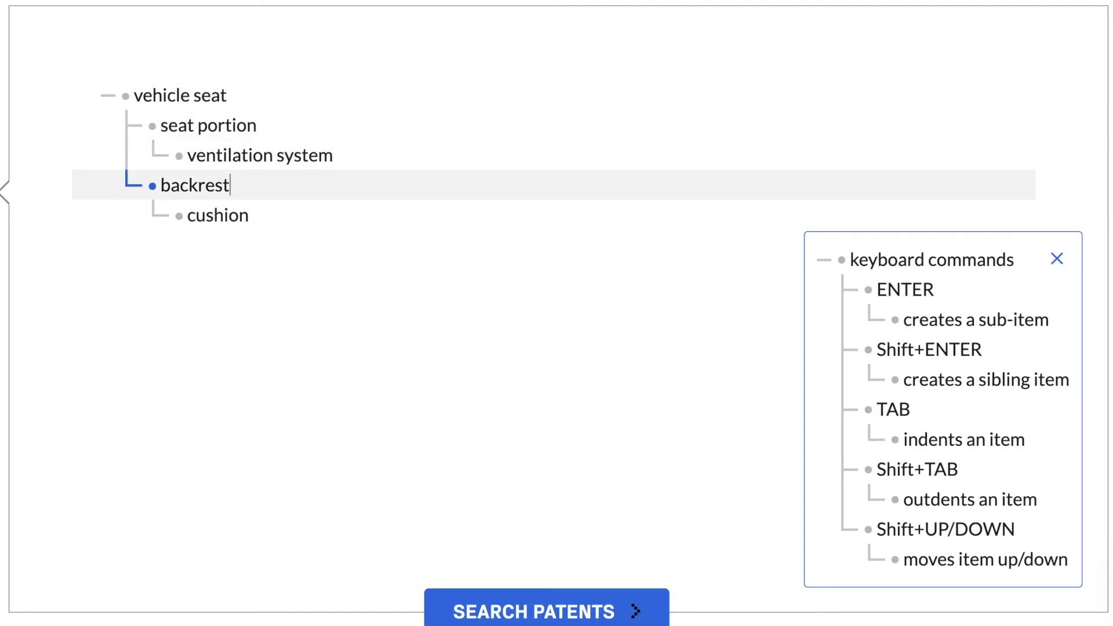
left_click(249, 215)
left_click(229, 185)
left_click(333, 155)
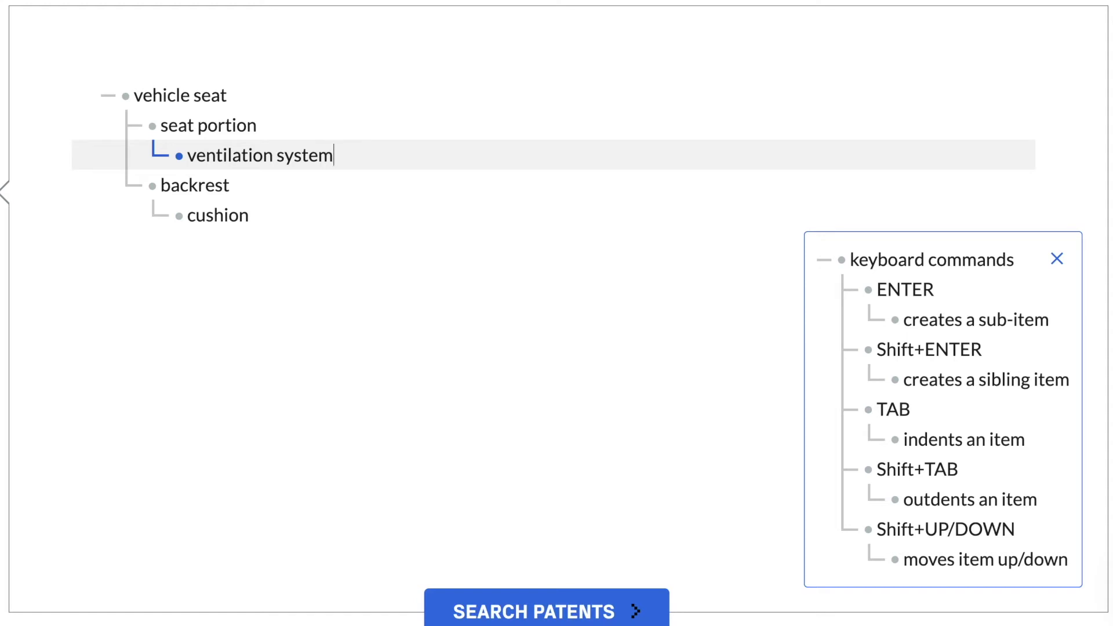
key("Return")
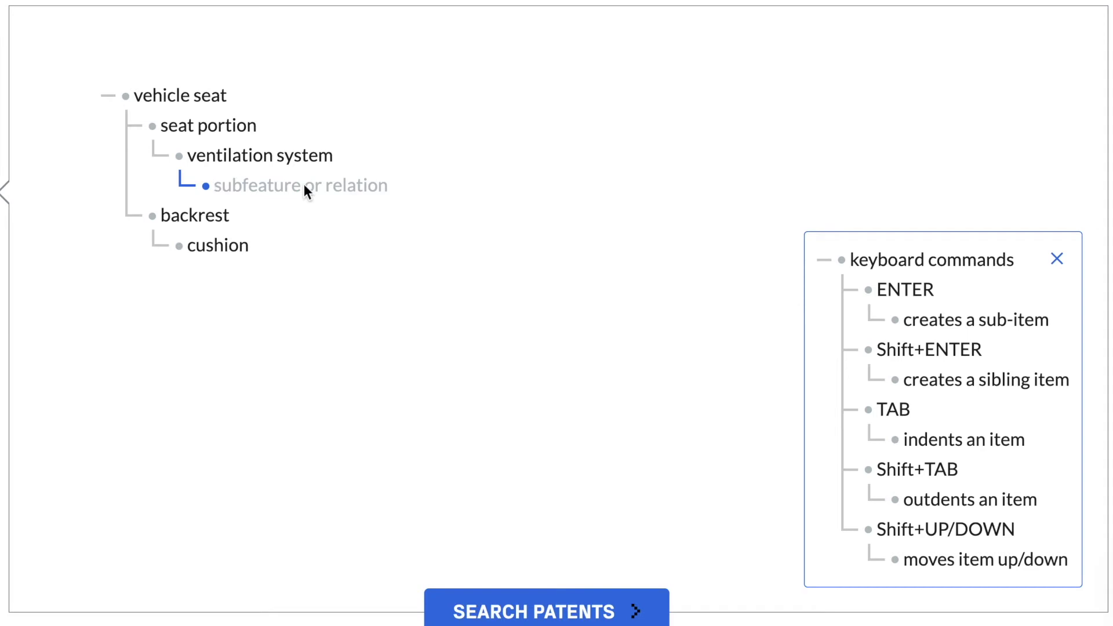
- Write the relation 'for providing air vertically through seat portion', linking the existing seat portion feature
type("for")
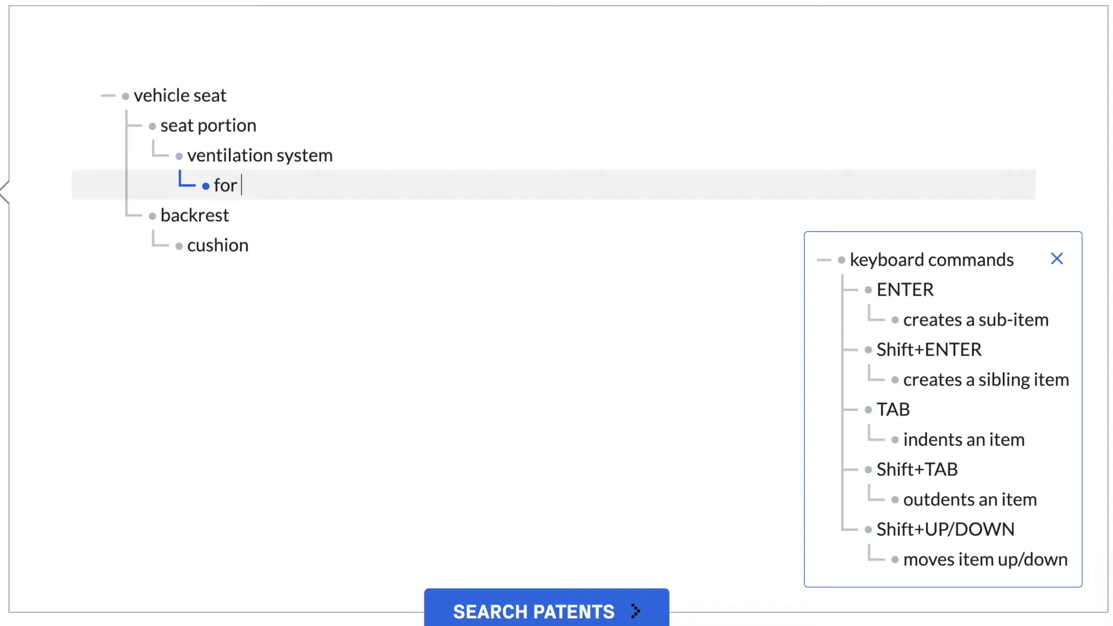
type(" priv")
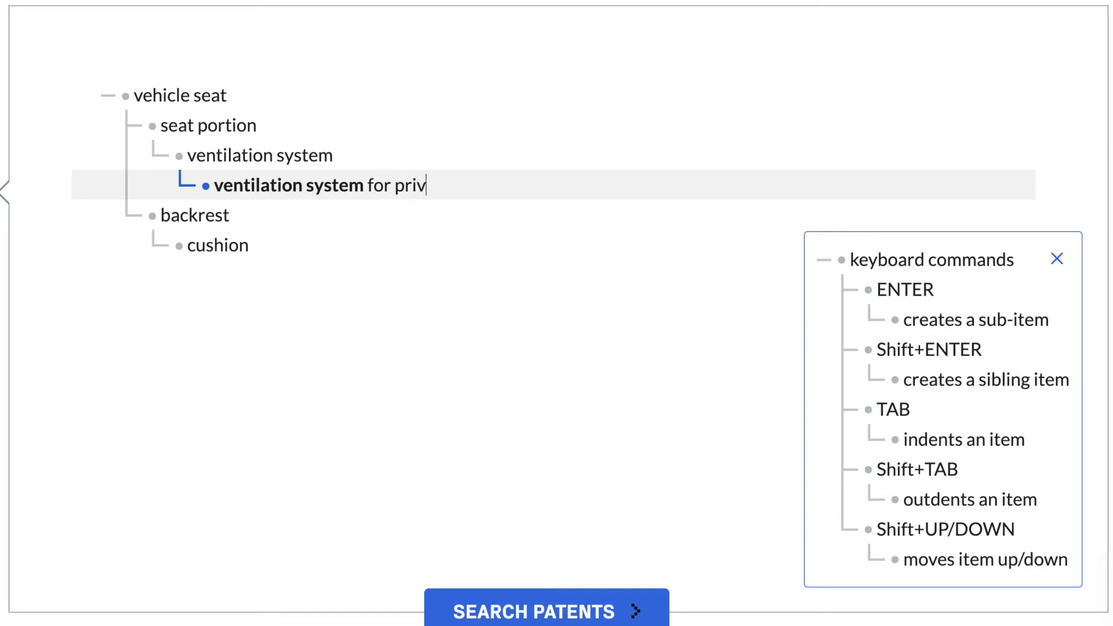
type("iding")
key("BackSpace")
key("BackSpace")
key("BackSpace")
key("BackSpace")
key("BackSpace")
key("BackSpace")
key("BackSpace")
type("oviding")
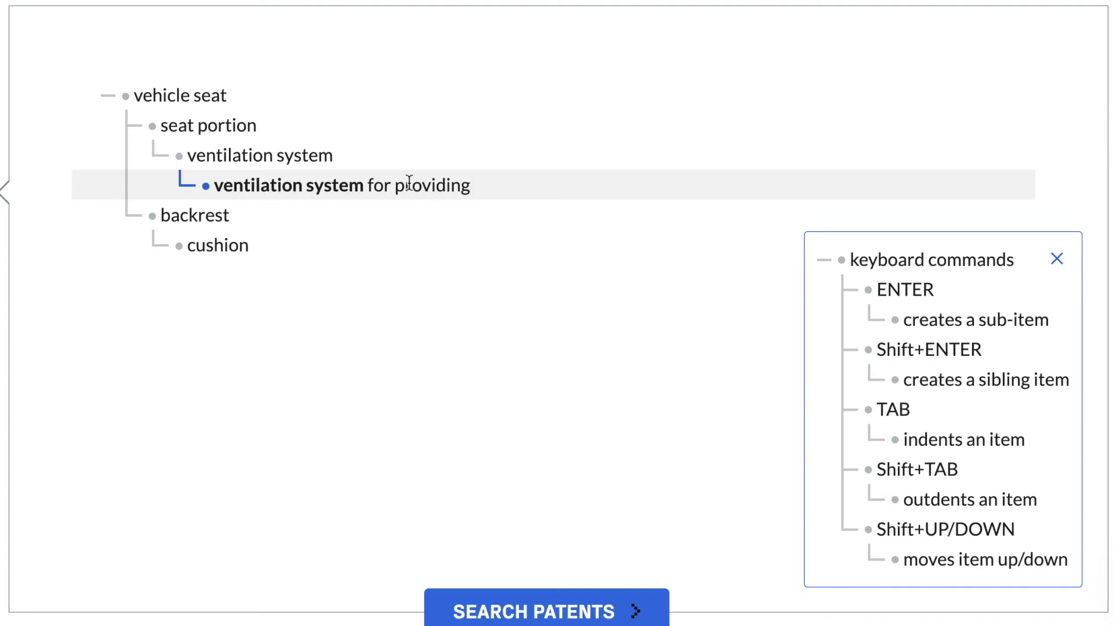
type("air v")
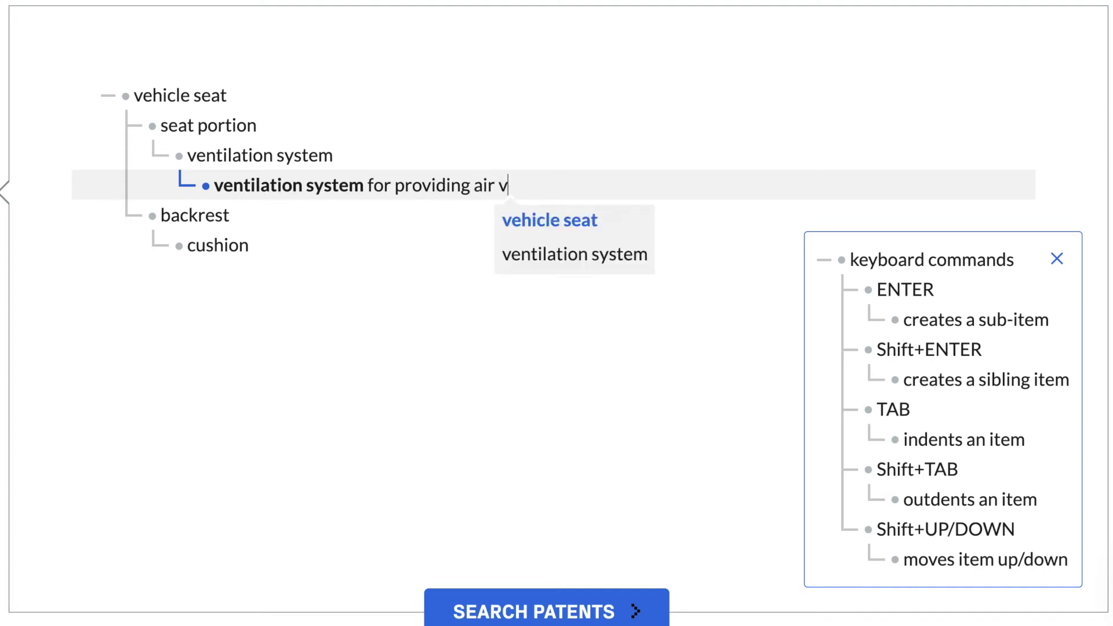
type("ertically")
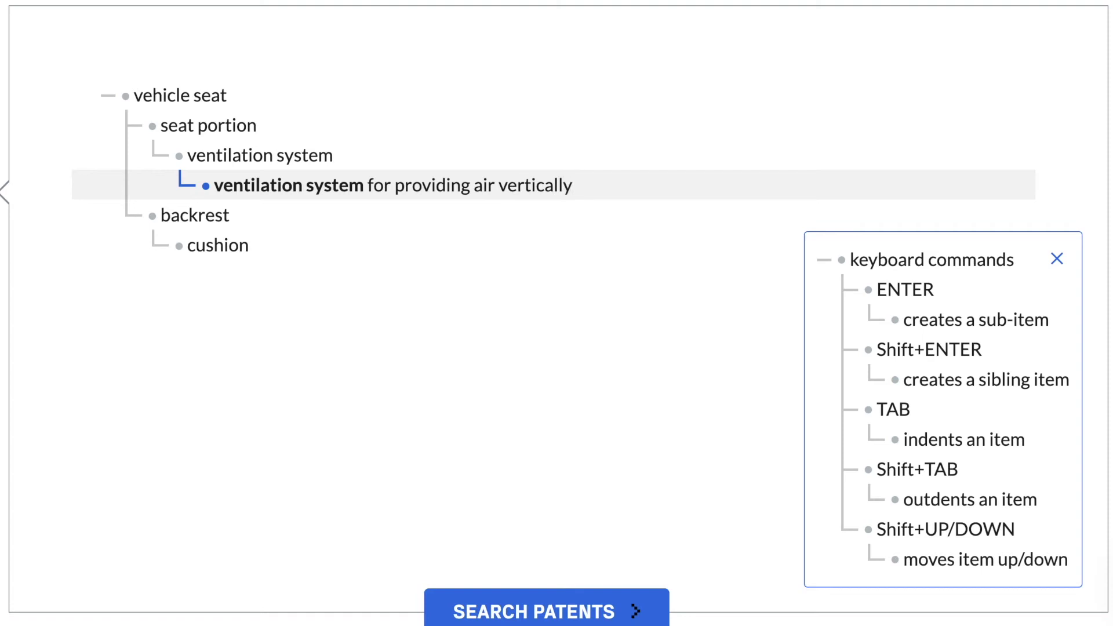
type(" through s")
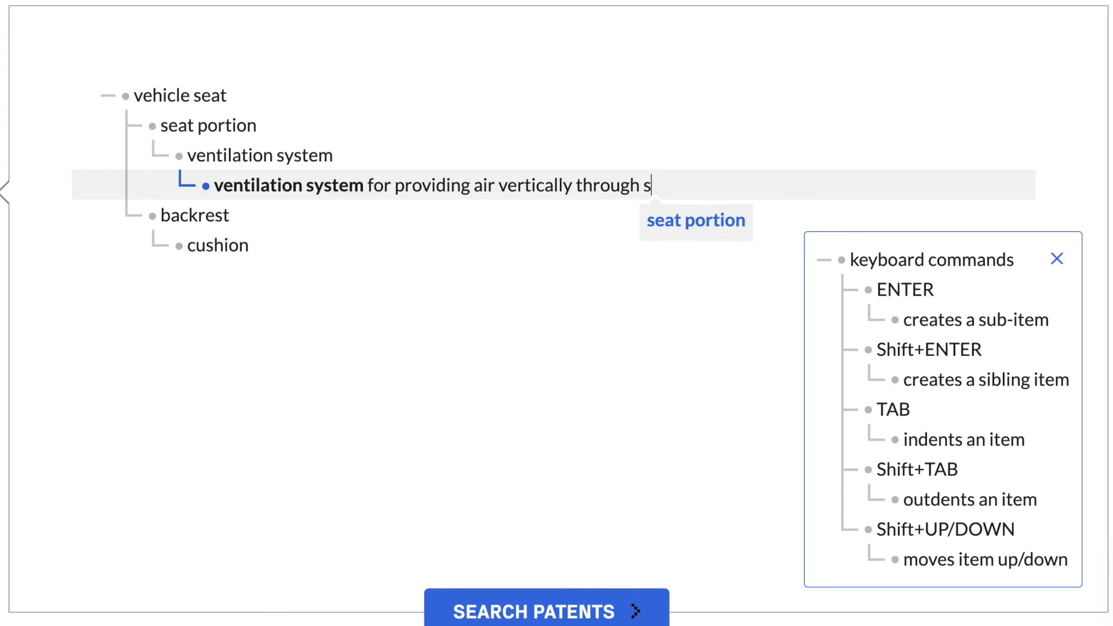
key("BackSpace")
type("s")
key("Return")
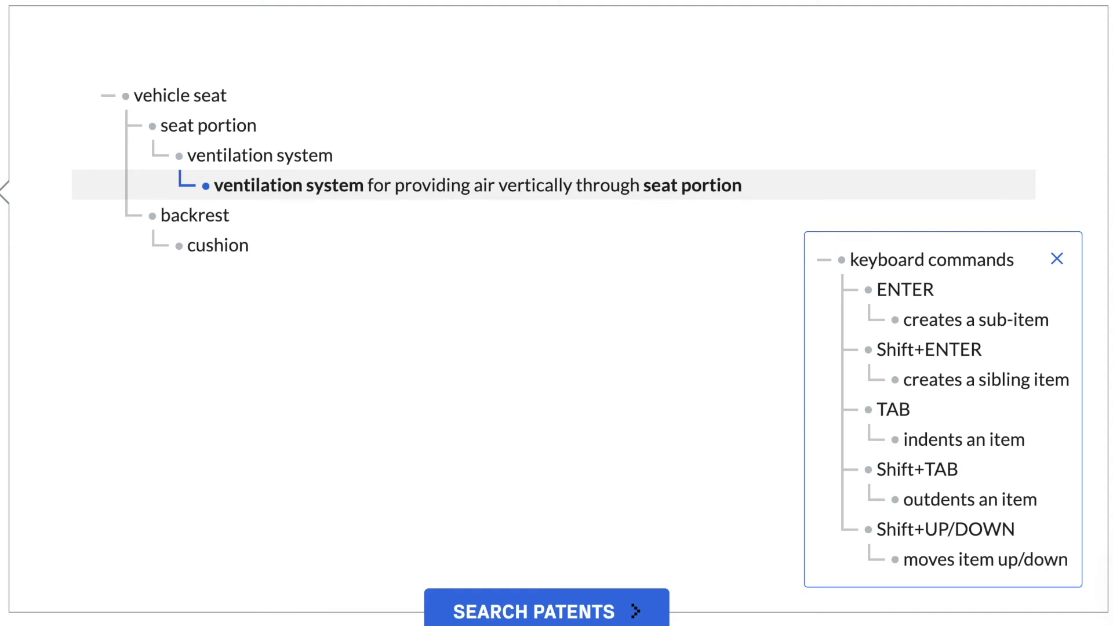
key("shift+Return")
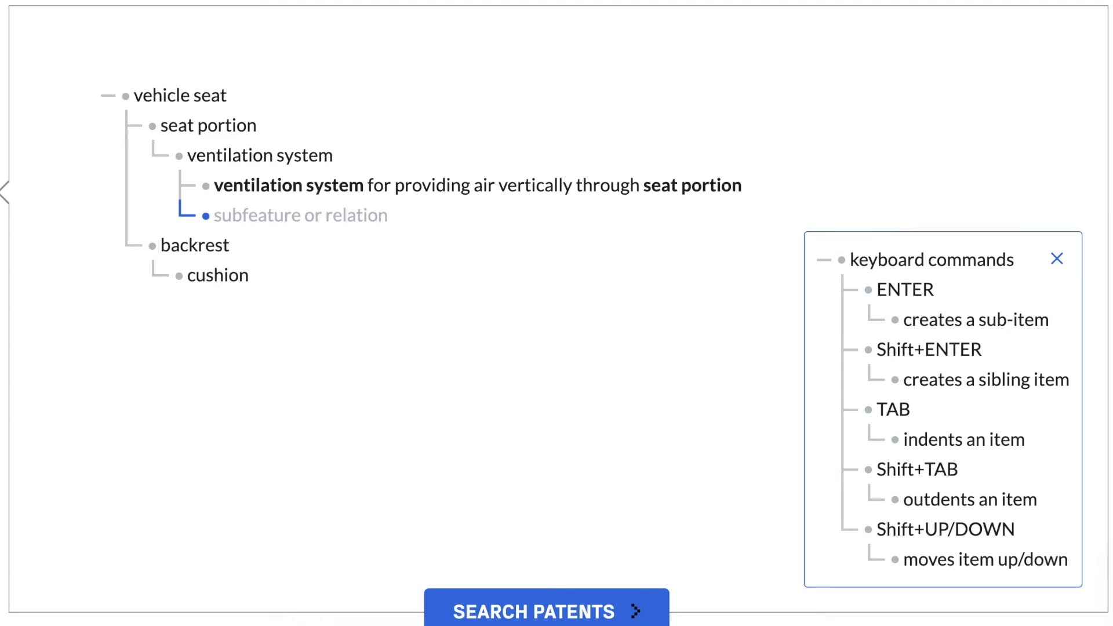
- Add a 'fan' item under ventilation system with an 'electric motor' sub-item
type("fan")
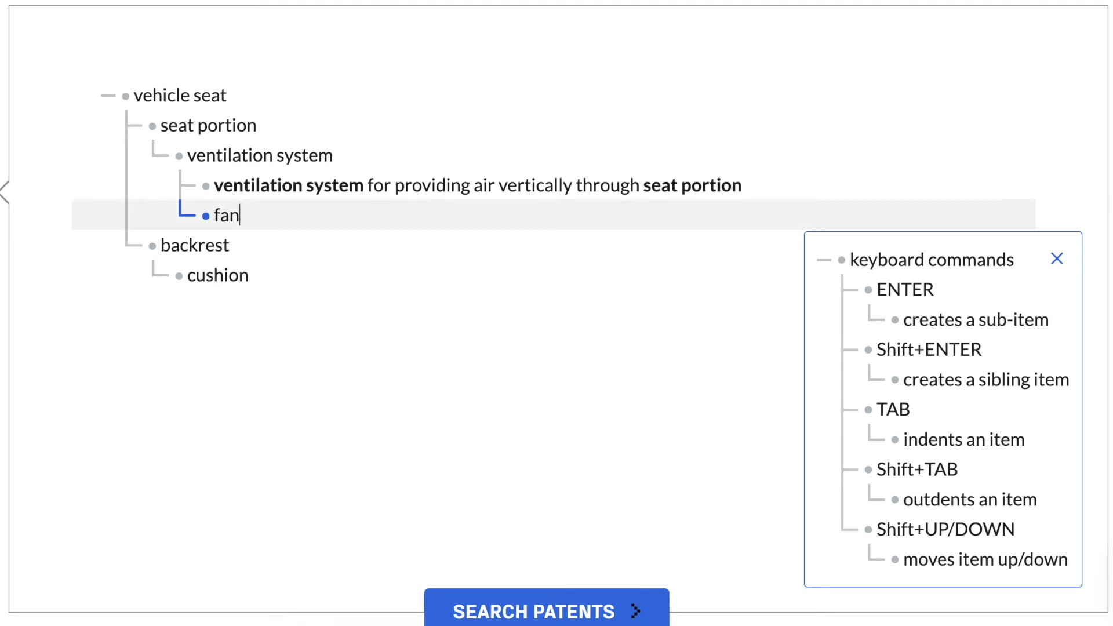
key("Return")
type("electric motor")
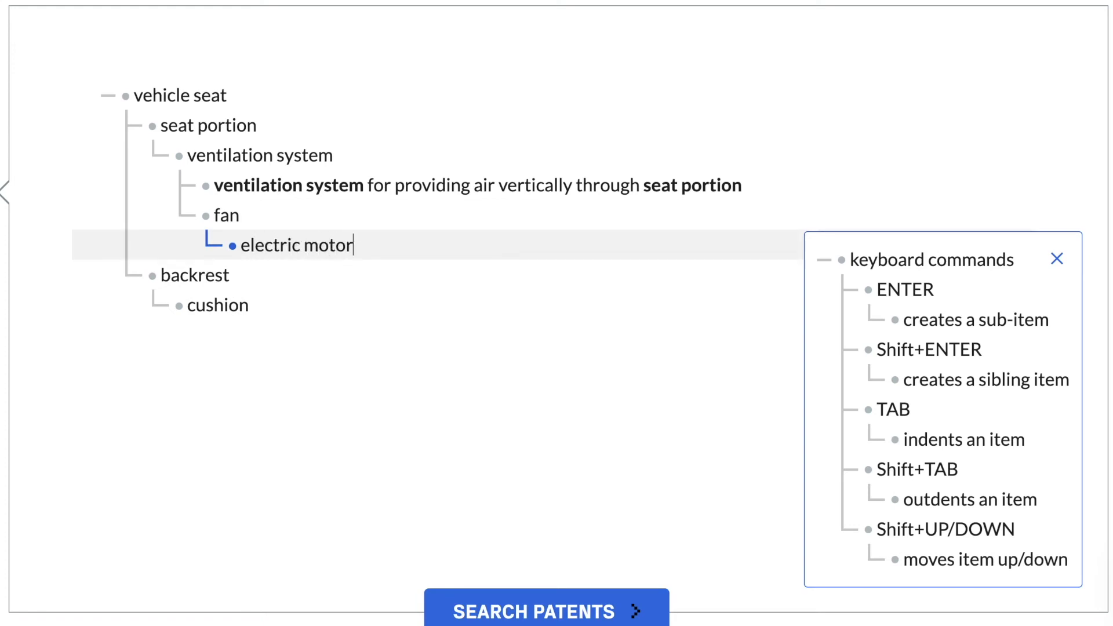
left_click(249, 305)
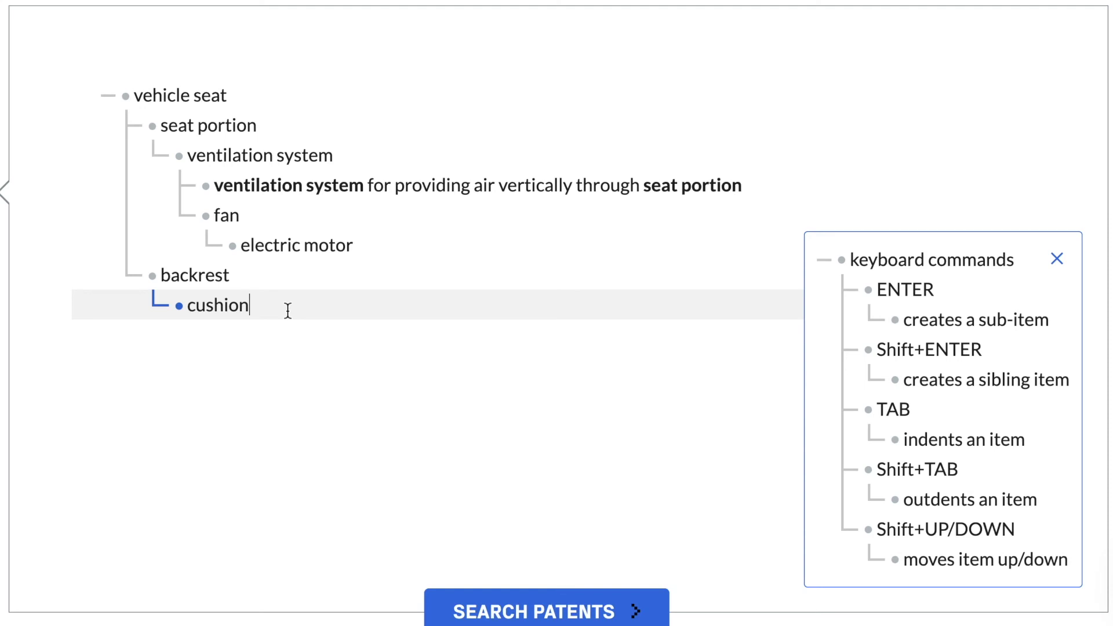
- Create a new top-level item named 'housing'
key("shift+Return")
key("shift+Tab")
key("shift+Tab")
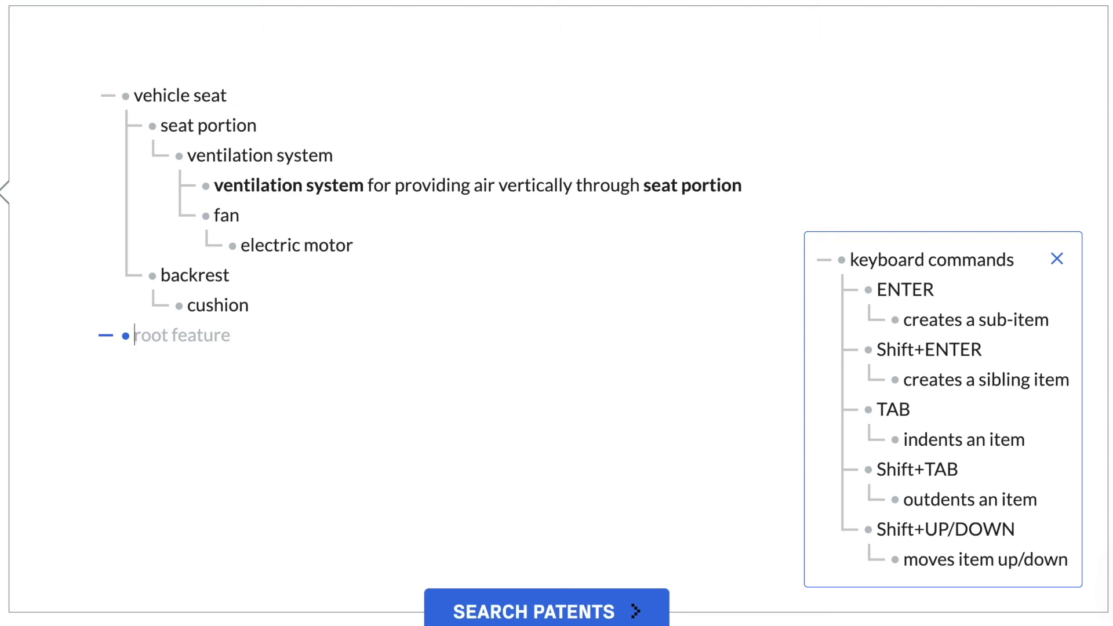
type("housing")
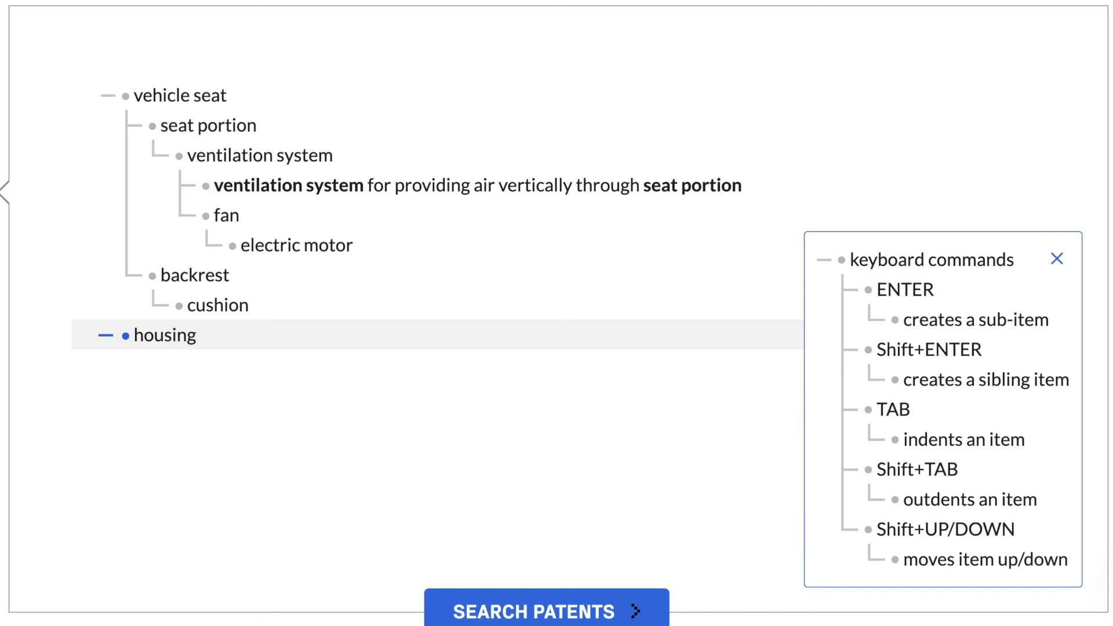
- Move housing under seat portion and nest ventilation system with its fan branch inside housing
key("Tab")
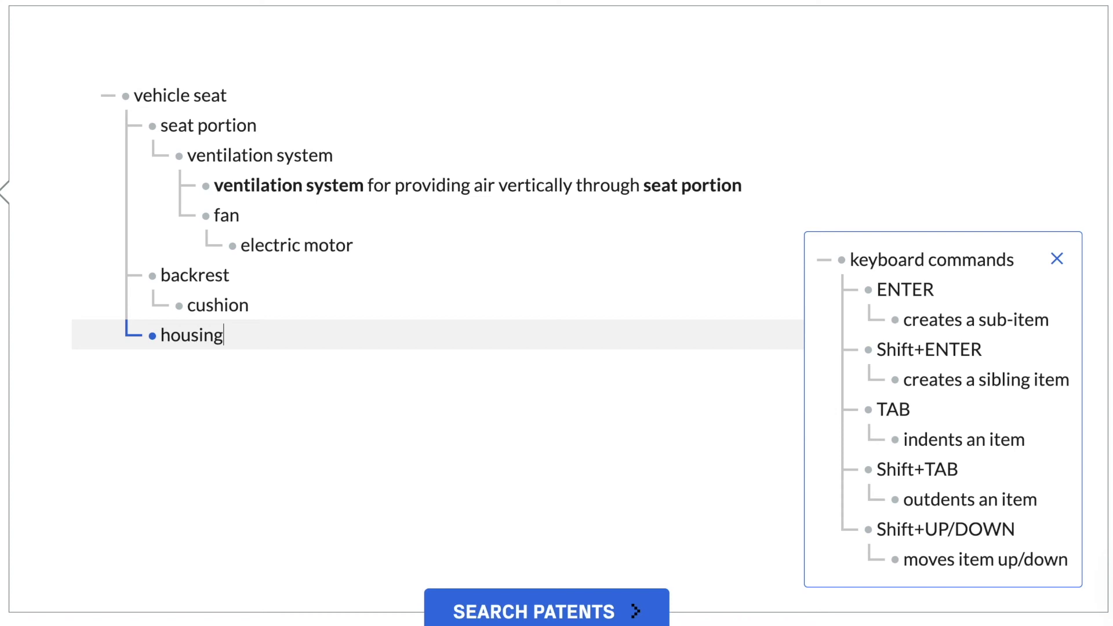
key("shift+Up")
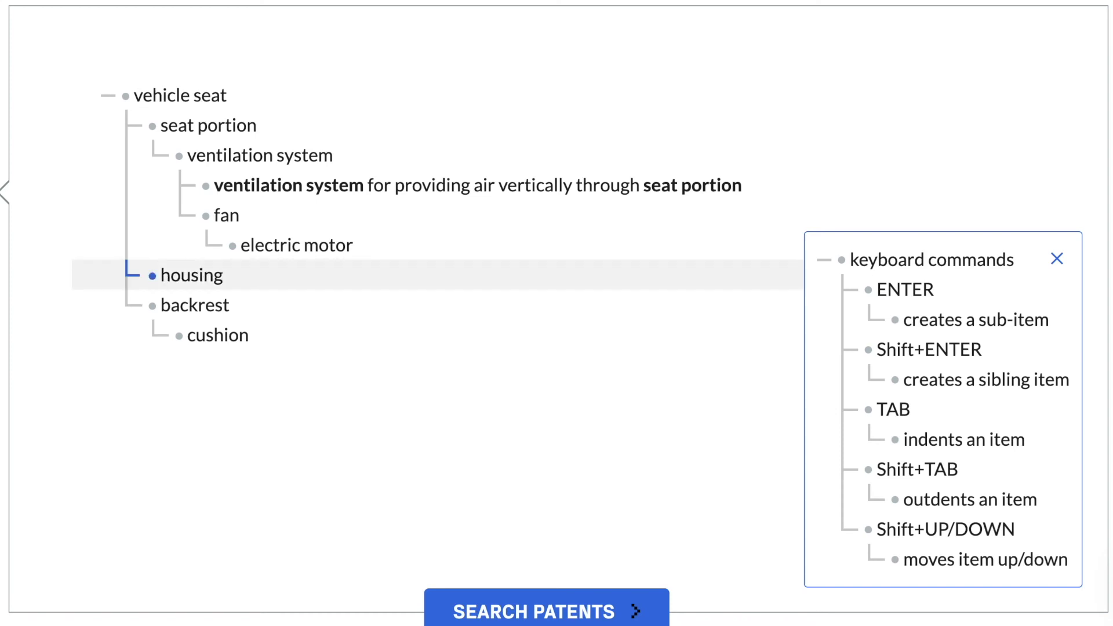
key("Tab")
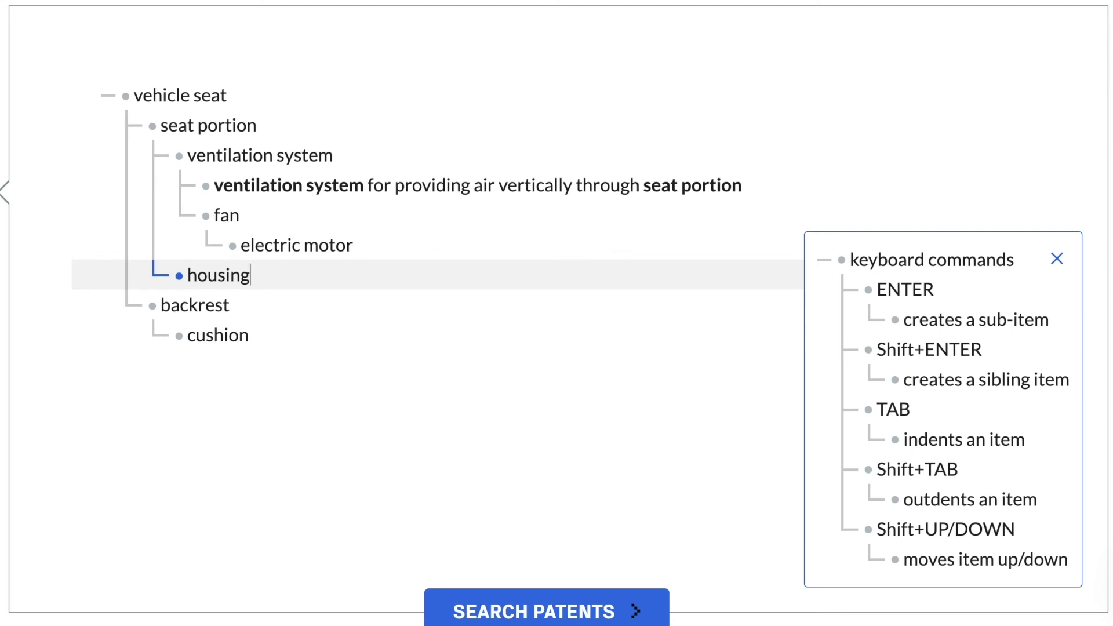
key("shift+Up")
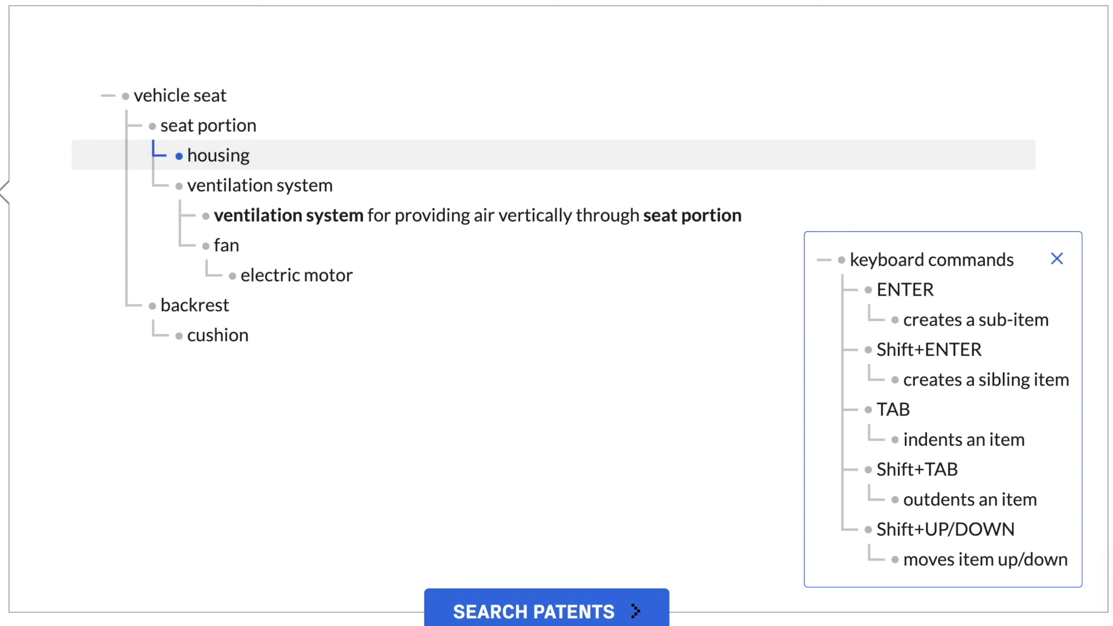
left_click(334, 186)
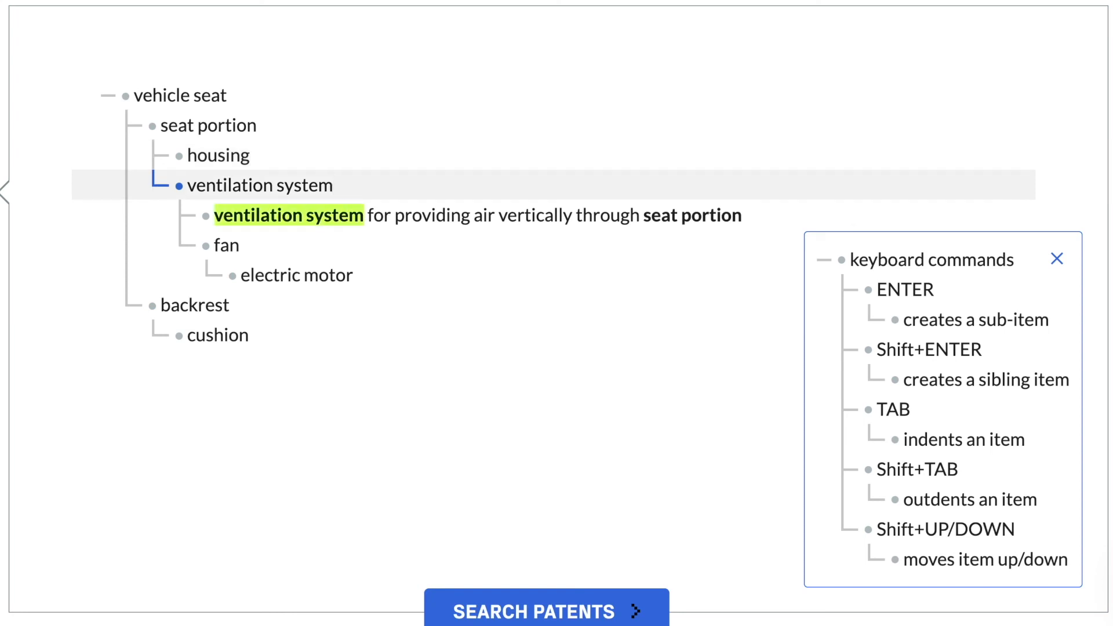
key("Tab")
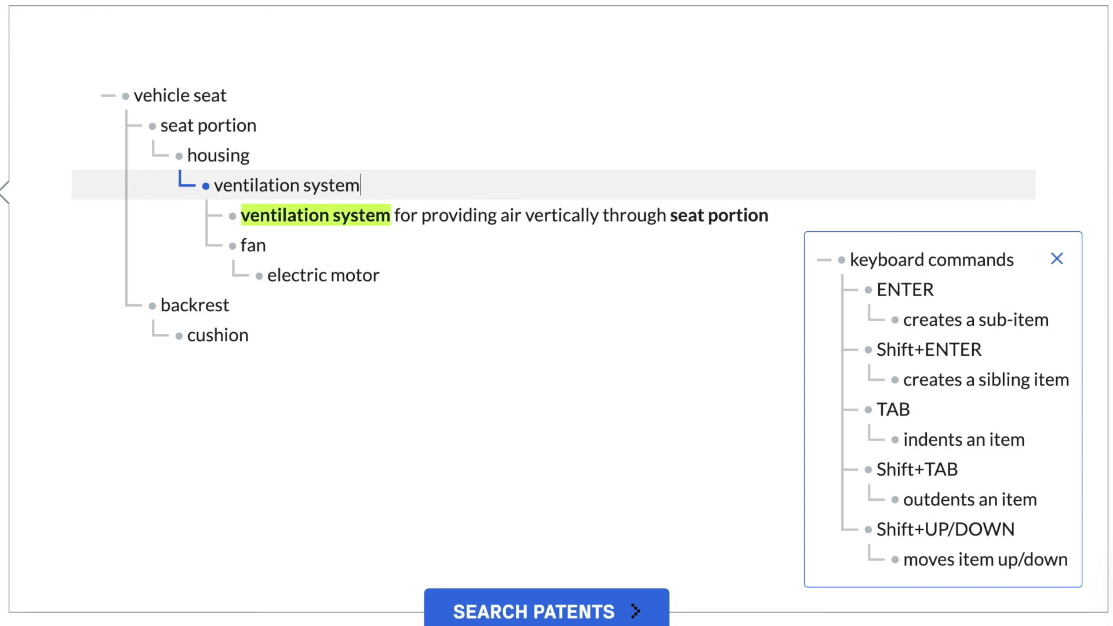
left_click(768, 215)
left_click(266, 245)
left_click(380, 275)
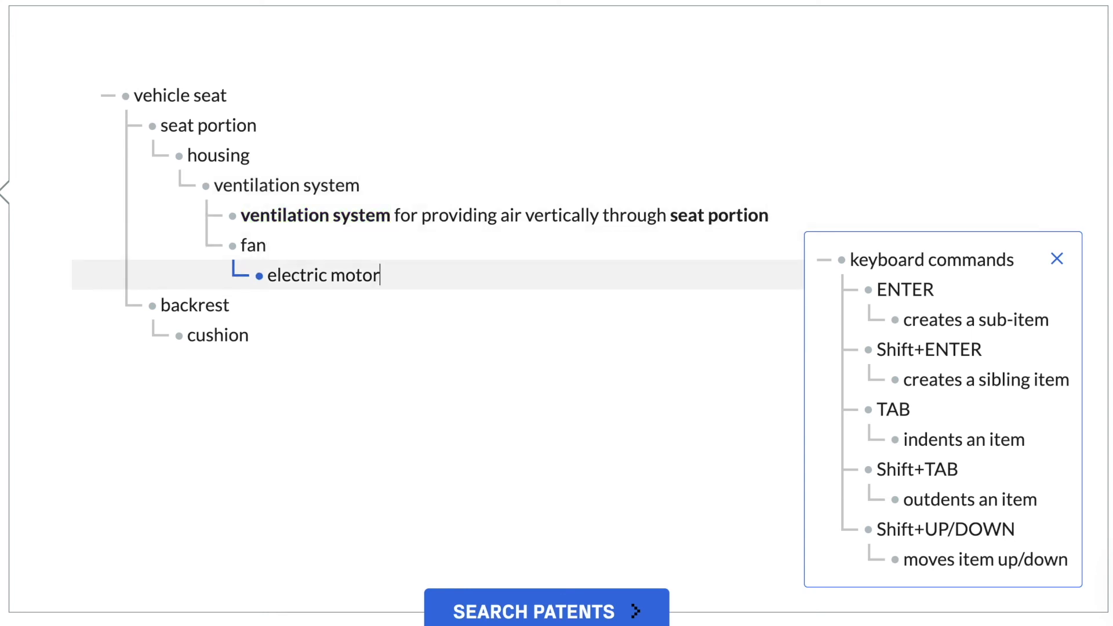
left_click(229, 305)
left_click(249, 335)
left_click(229, 304)
left_click(380, 275)
left_click(266, 245)
left_click(768, 215)
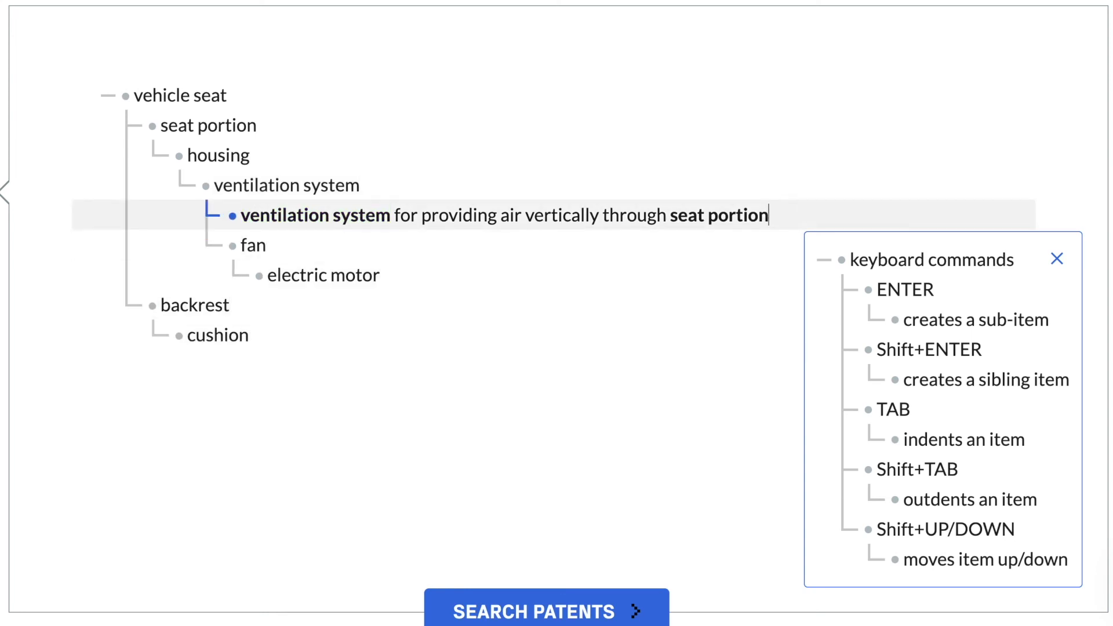
left_click(359, 185)
left_click(250, 155)
left_click(257, 125)
left_click(226, 95)
left_click(257, 126)
left_click(230, 305)
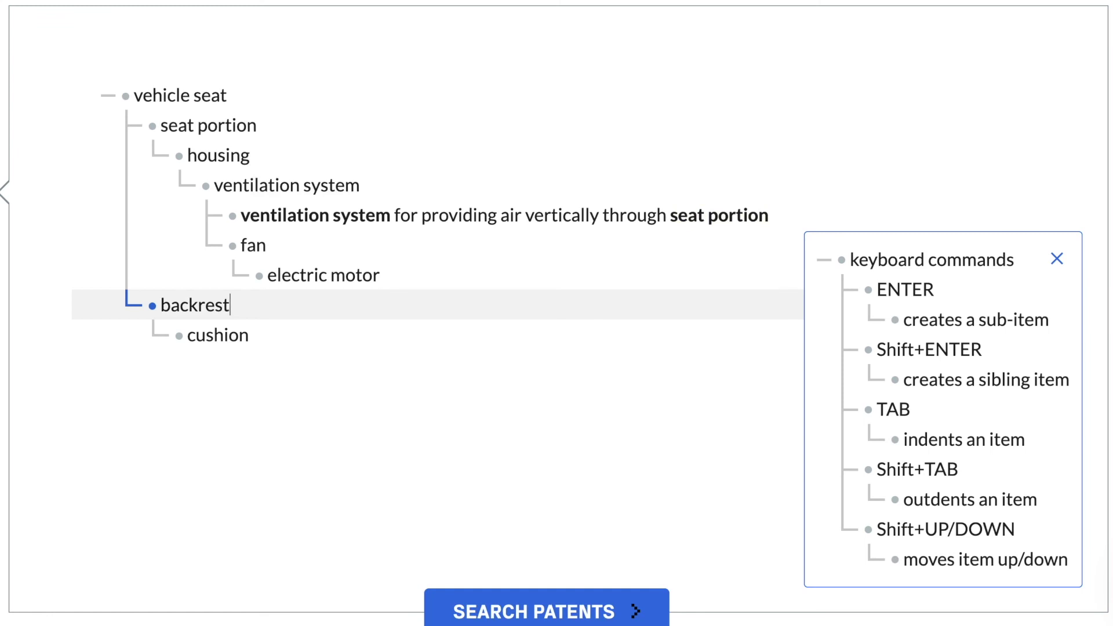
left_click(380, 275)
left_click(266, 245)
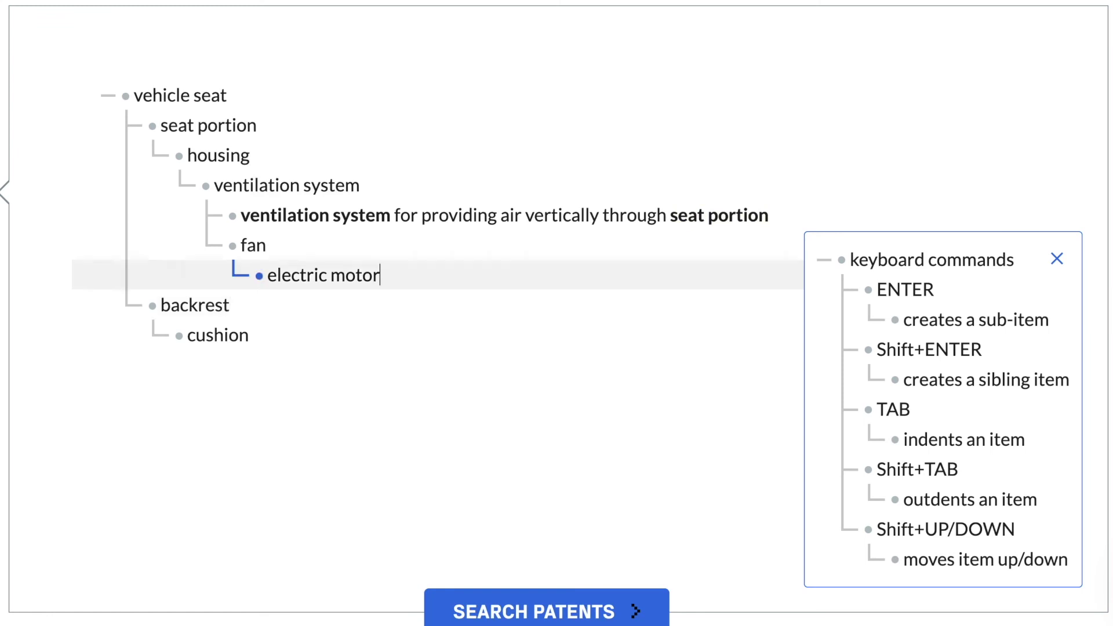
left_click(769, 215)
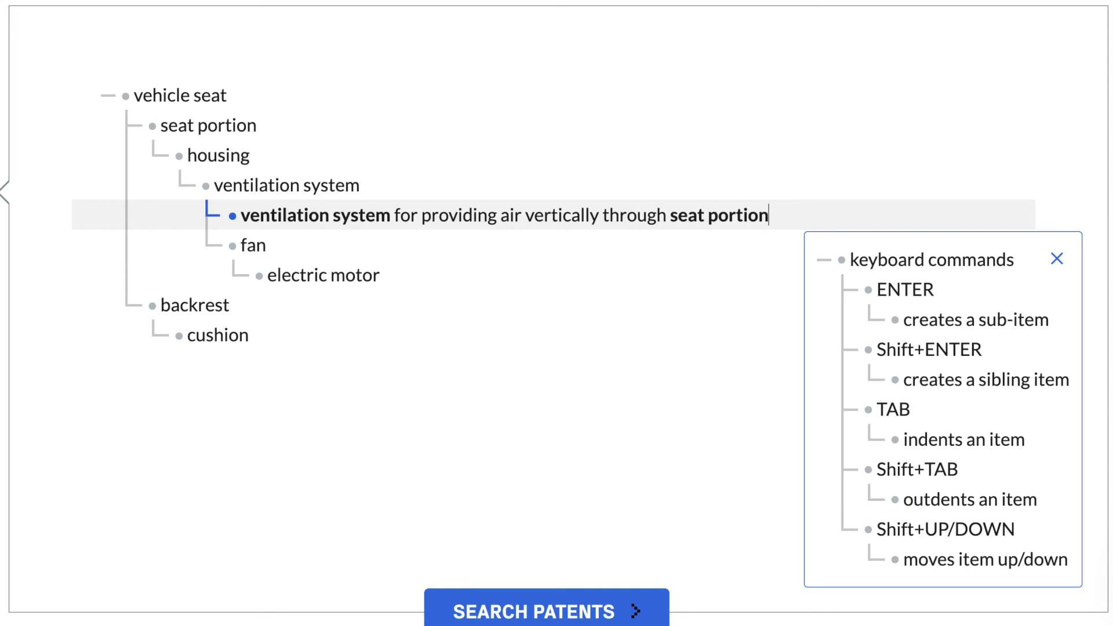
key("shift+Down")
key("shift+Up")
key("shift+Down")
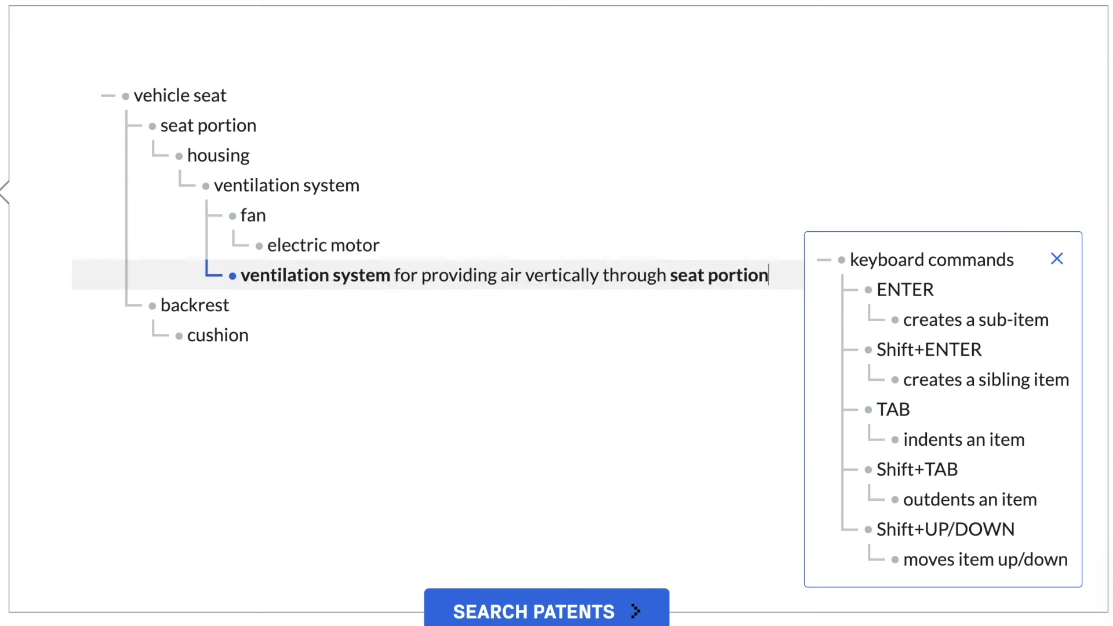
key("shift+Up")
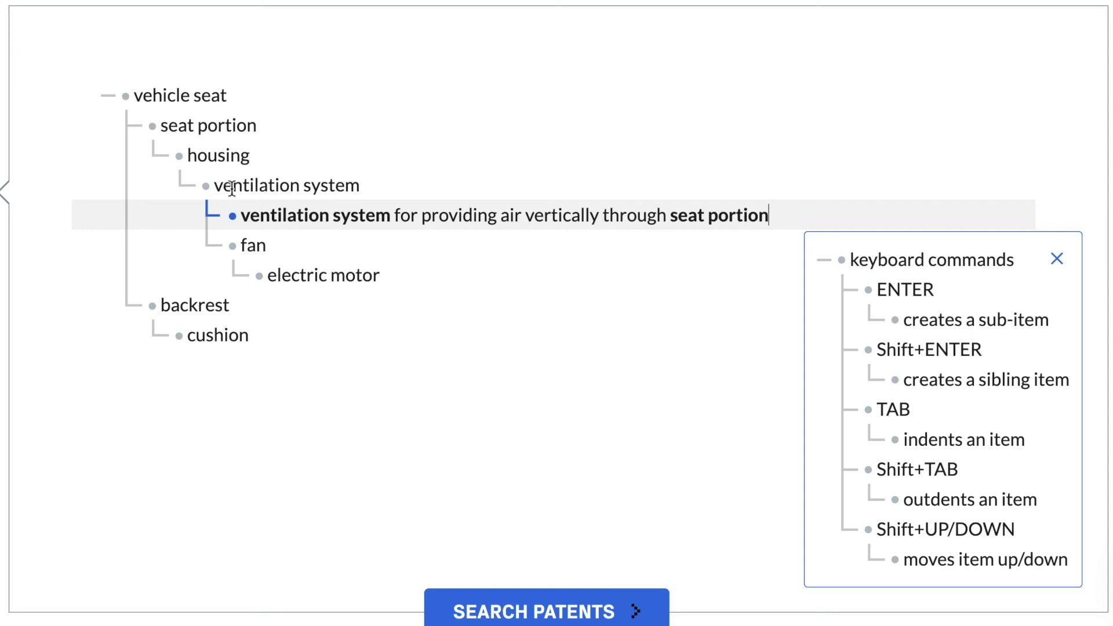
left_click_drag(216, 187, 383, 185)
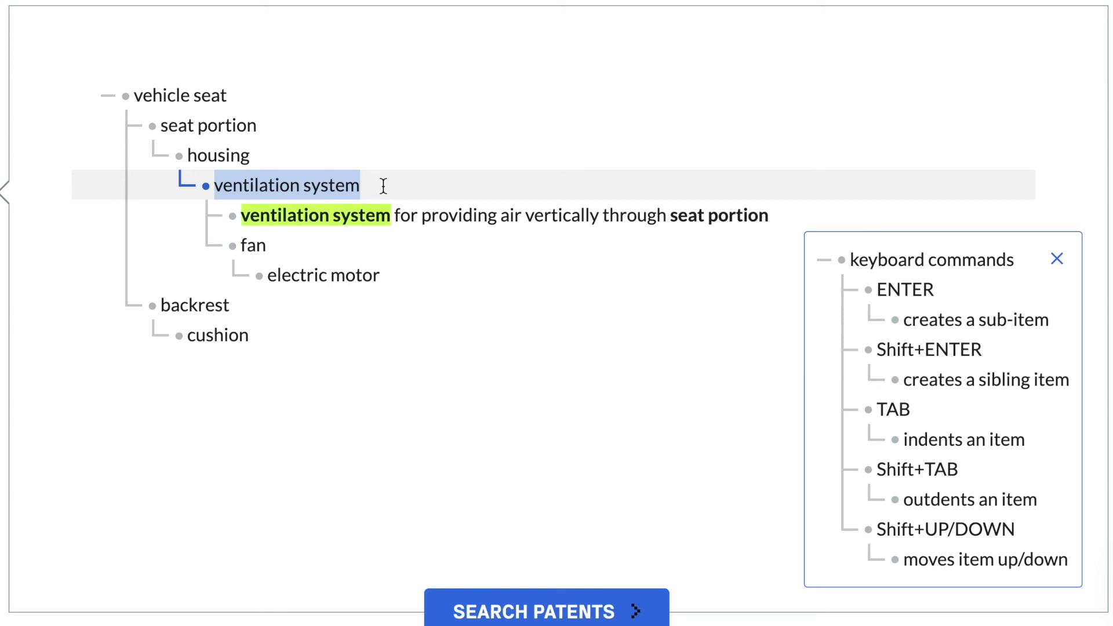
left_click(384, 186)
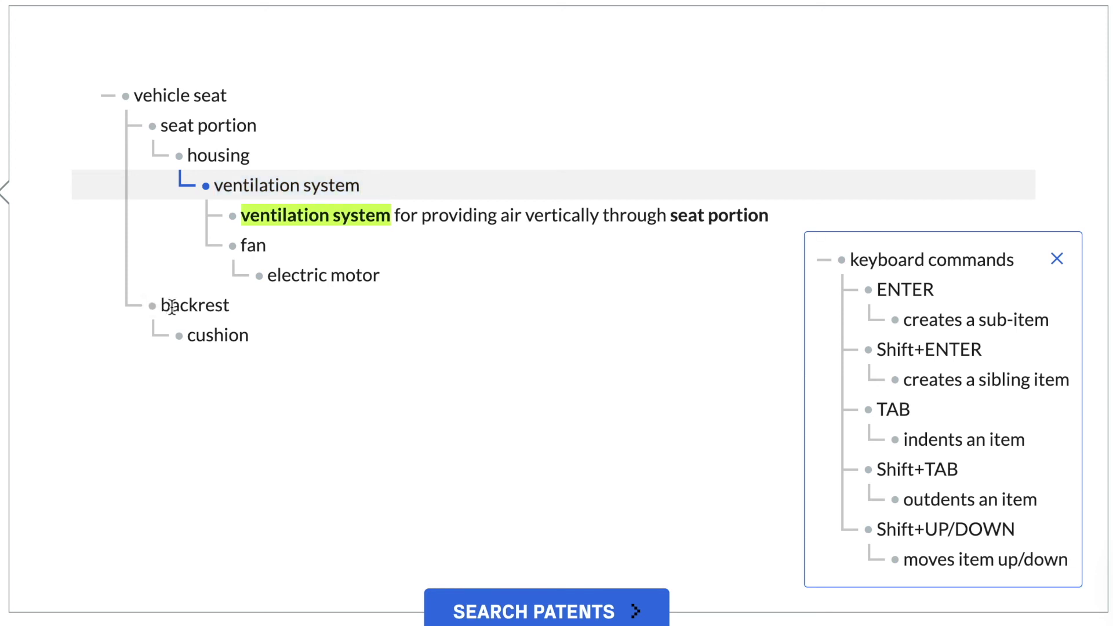